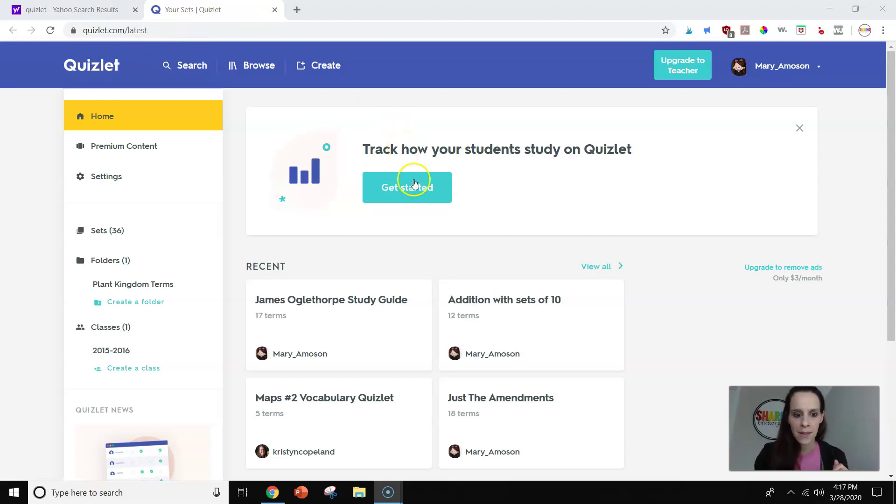
Open the 'Addition with sets of 10' set from the Recent list.
scroll(471, 274, down, 3)
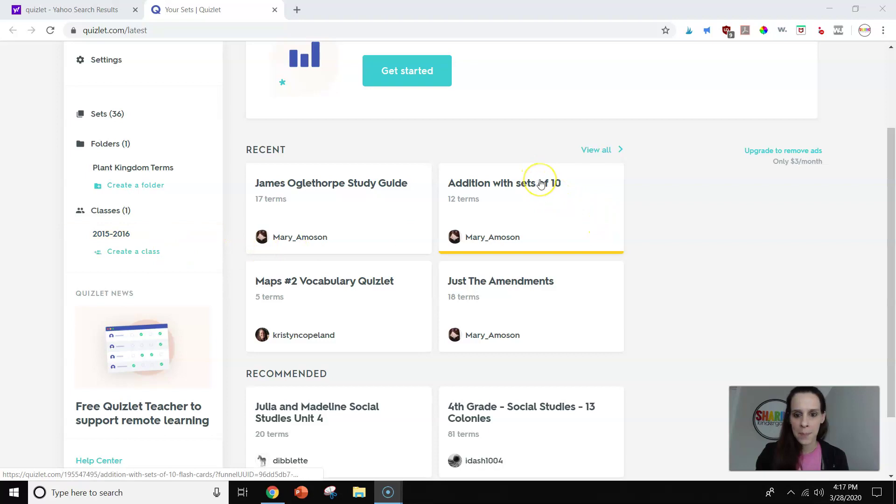
scroll(541, 183, up, 3)
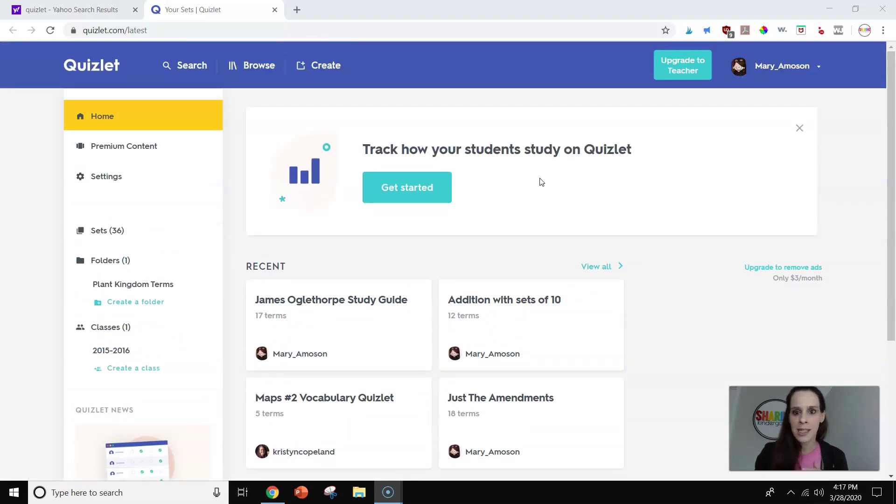
click(543, 302)
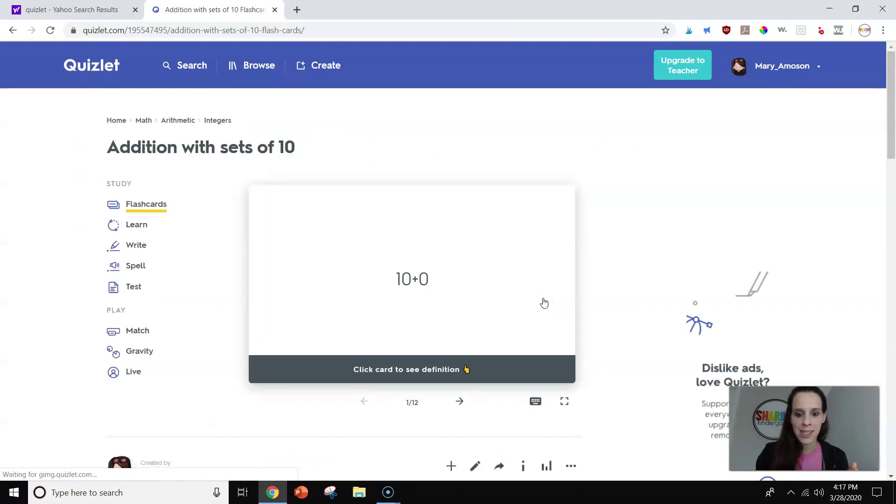
scroll(479, 293, down, 2)
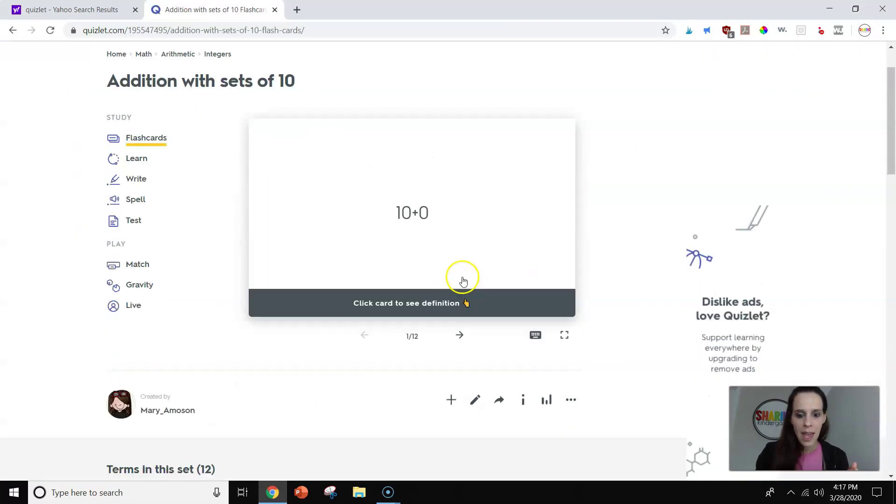
scroll(480, 292, up, 1)
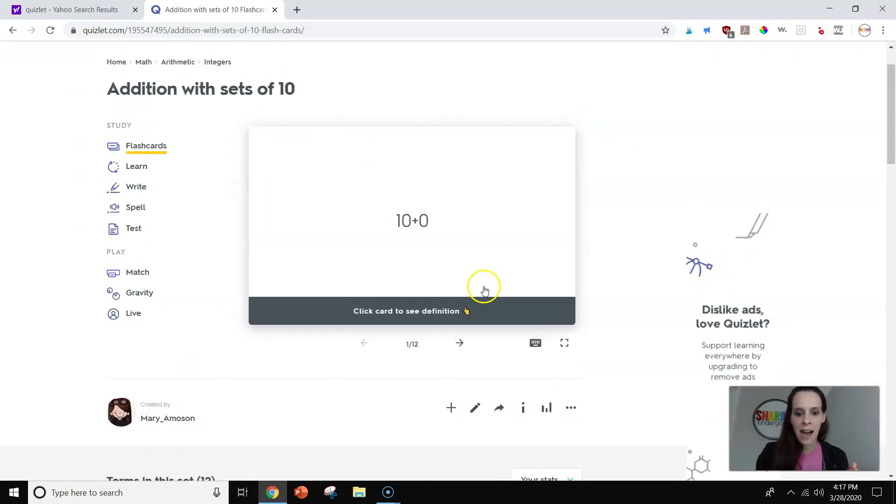
Advance the flashcards to card 10 of 12, showing 10+9.
click(459, 343)
click(460, 343)
click(459, 344)
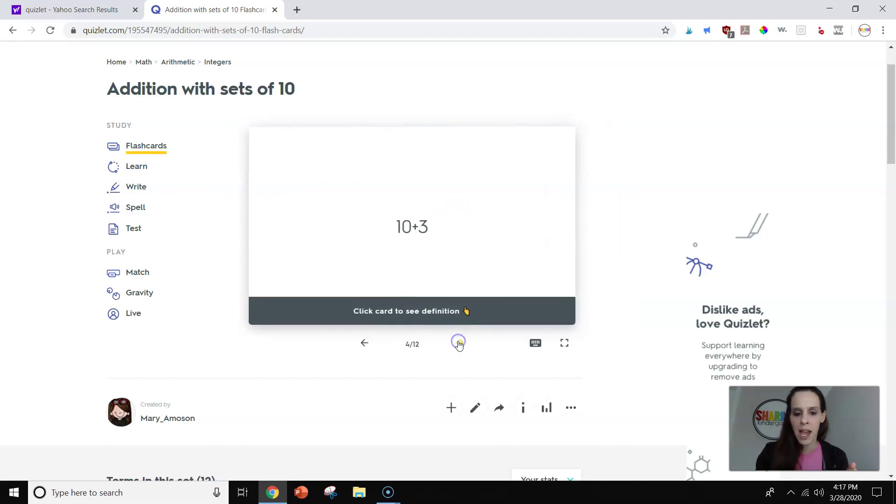
click(459, 343)
click(460, 343)
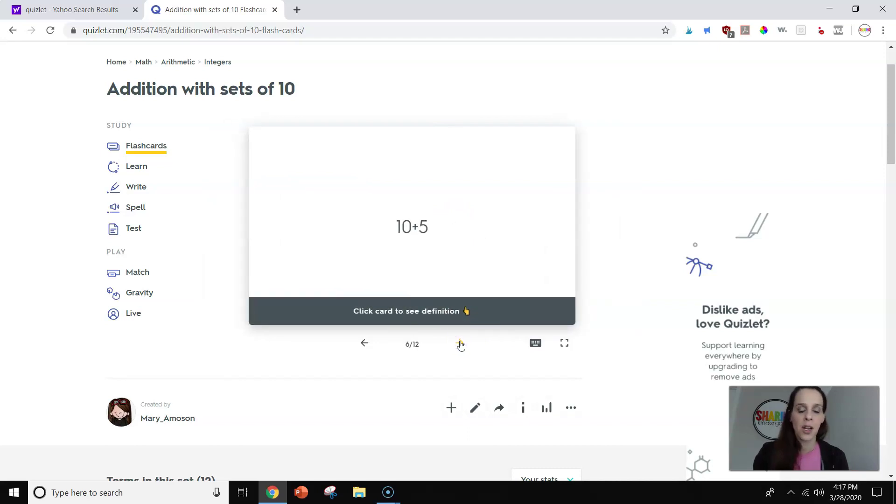
click(459, 343)
click(459, 343)
click(460, 344)
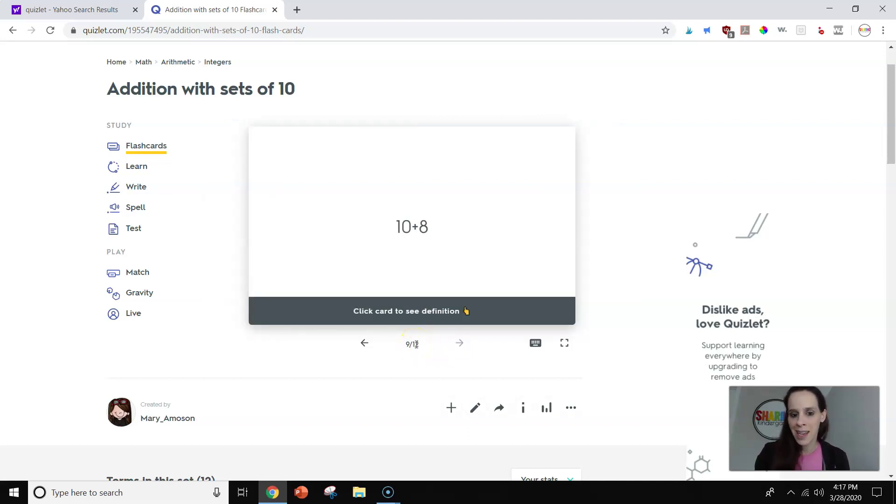
click(463, 345)
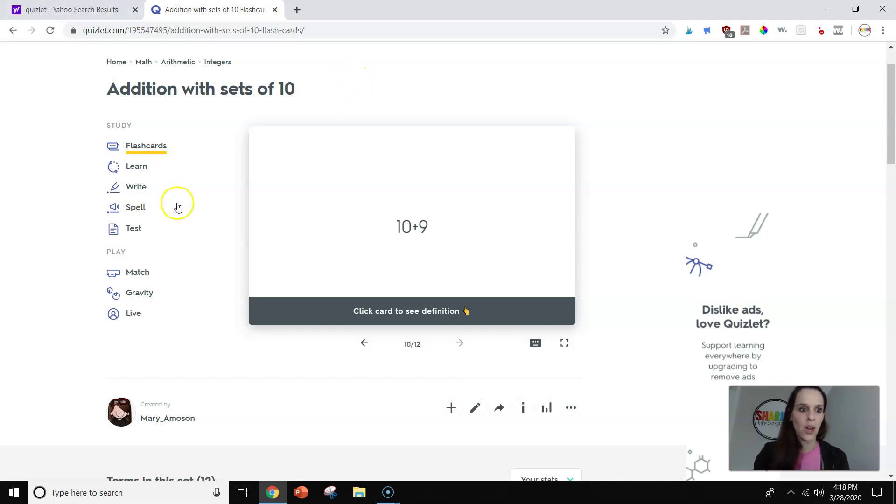
In Learn mode, correctly answer 12, 14, 15, 11, 20, 16 and 17 with their additions.
click(140, 167)
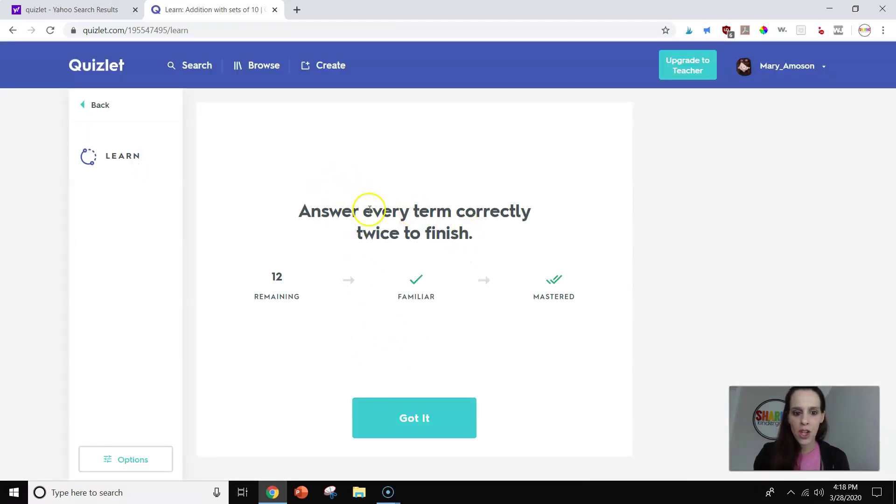
click(444, 423)
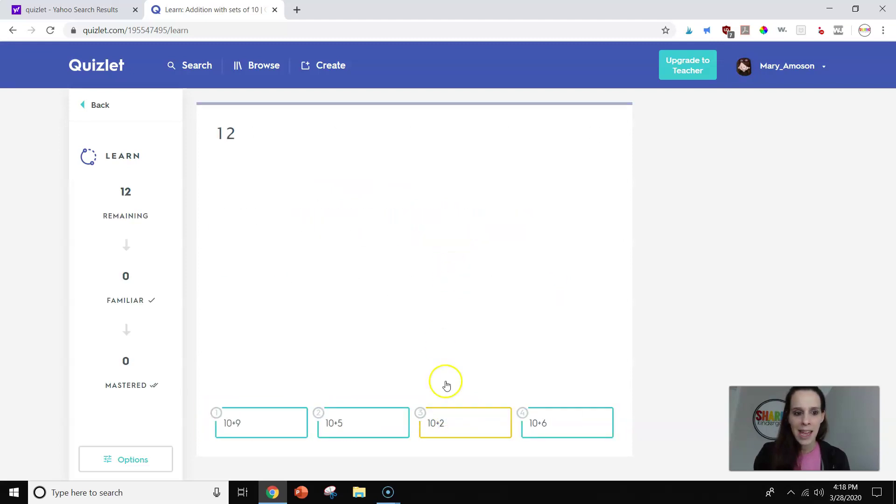
click(481, 413)
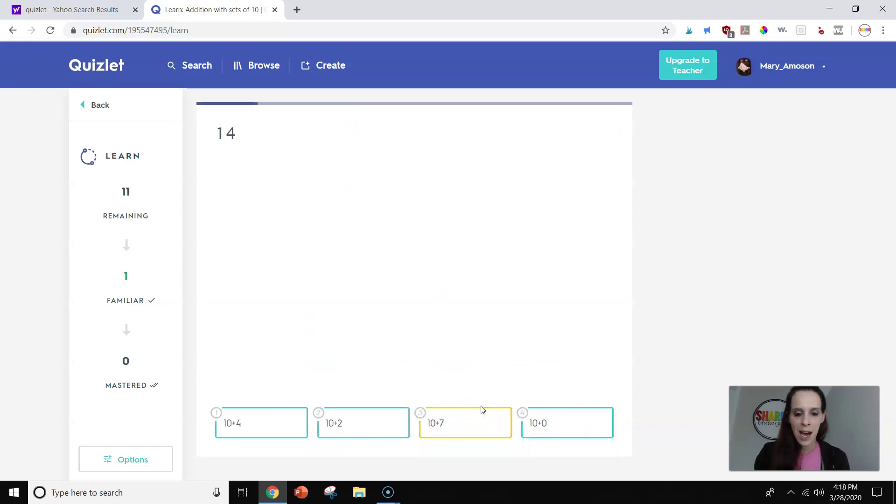
click(280, 411)
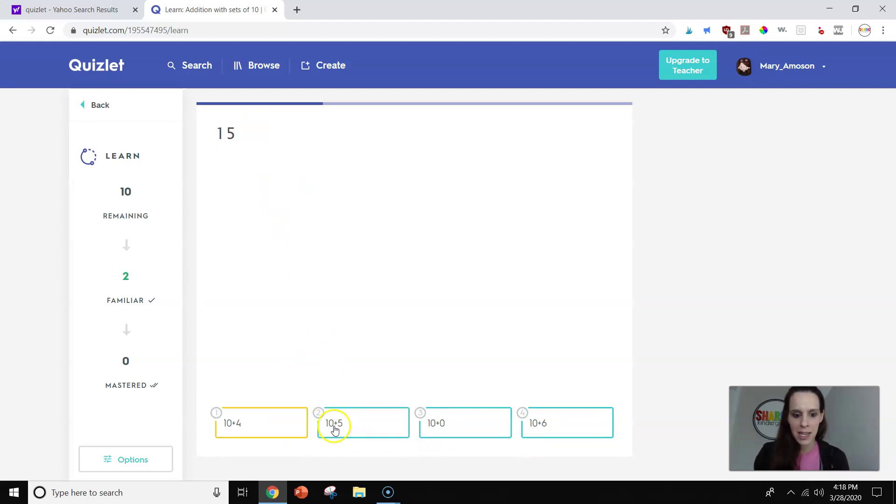
click(374, 429)
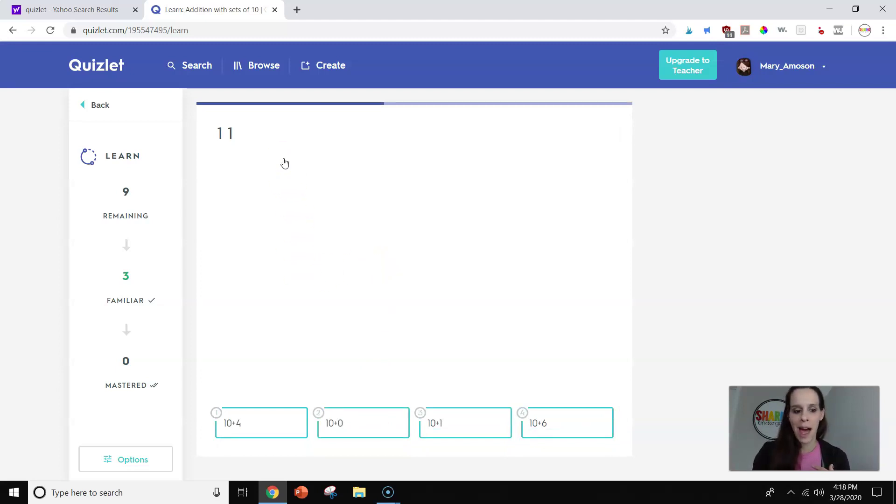
click(467, 433)
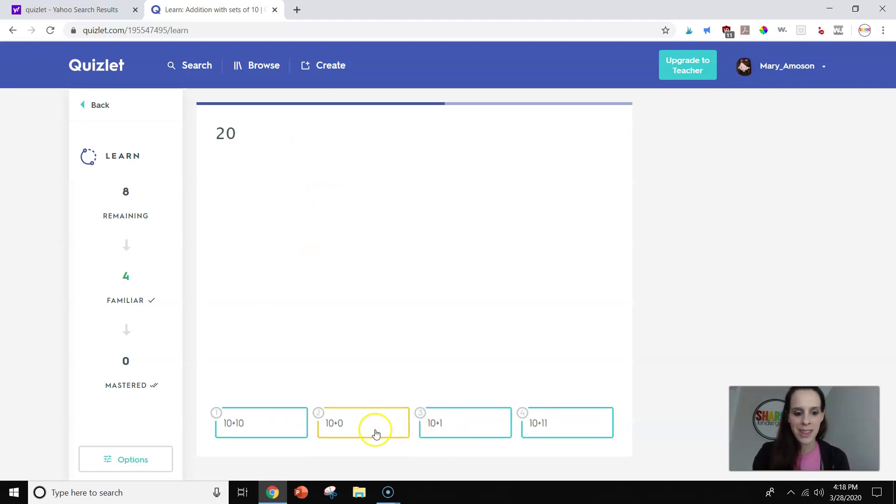
click(273, 432)
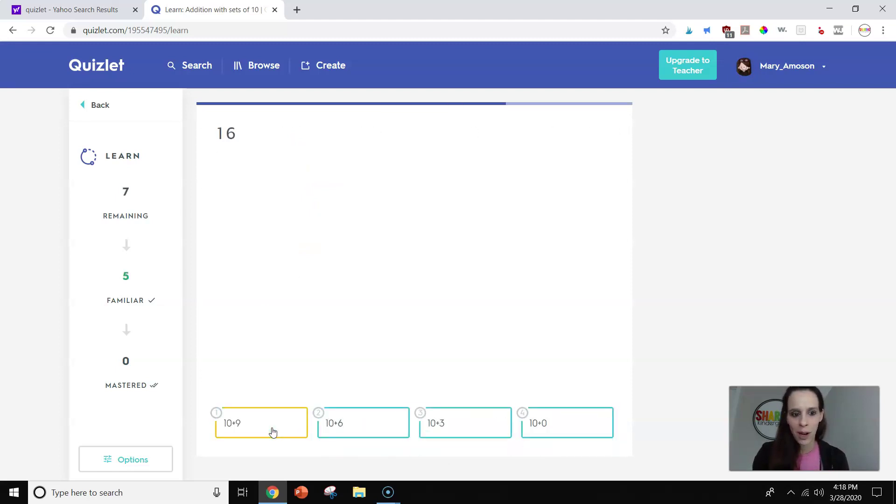
click(390, 431)
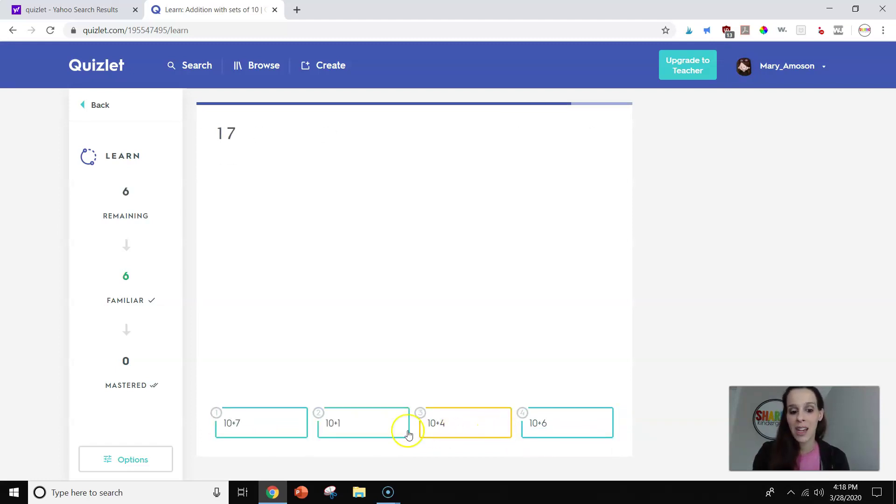
click(263, 426)
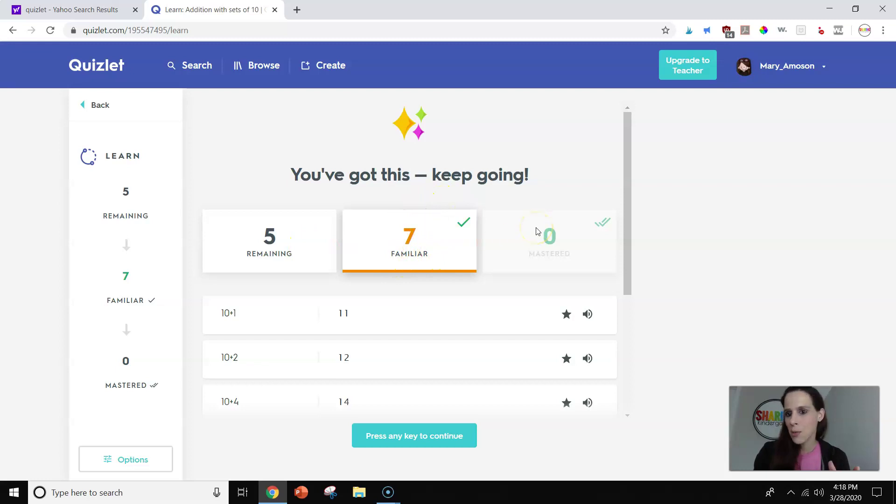
Leave Learn, answer 11 with 10+1 in Write mode, then return to the set.
click(86, 109)
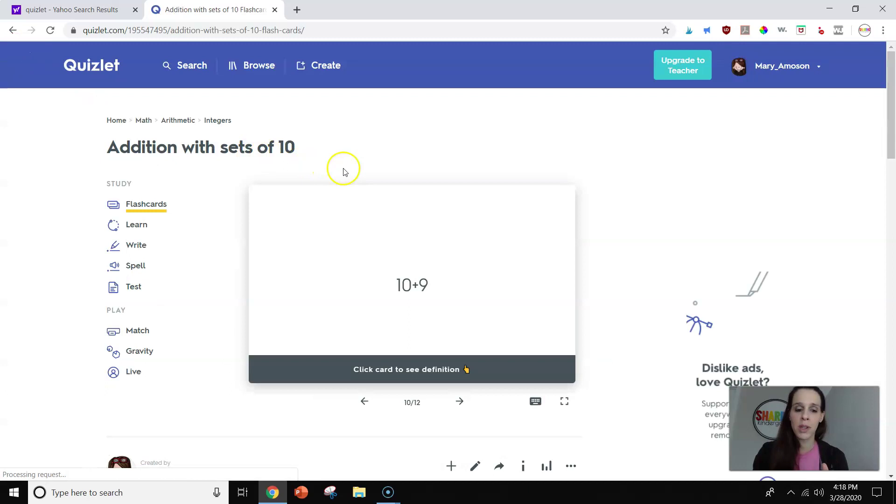
click(140, 246)
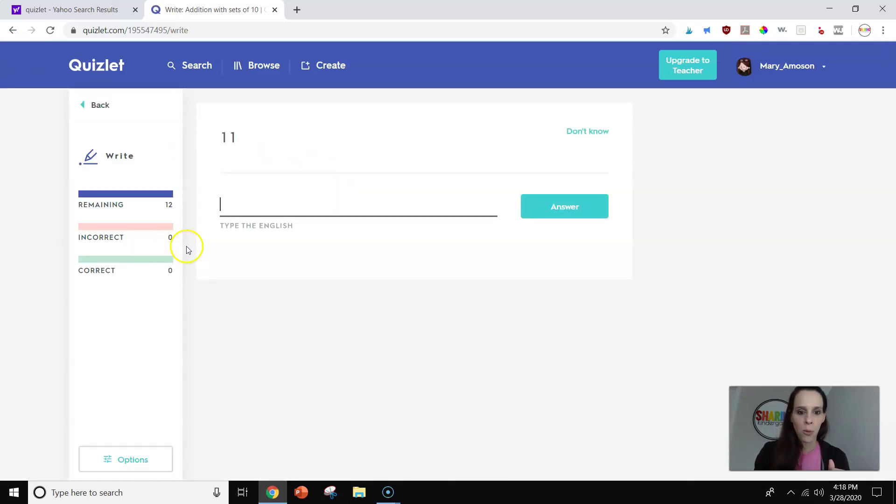
click(303, 208)
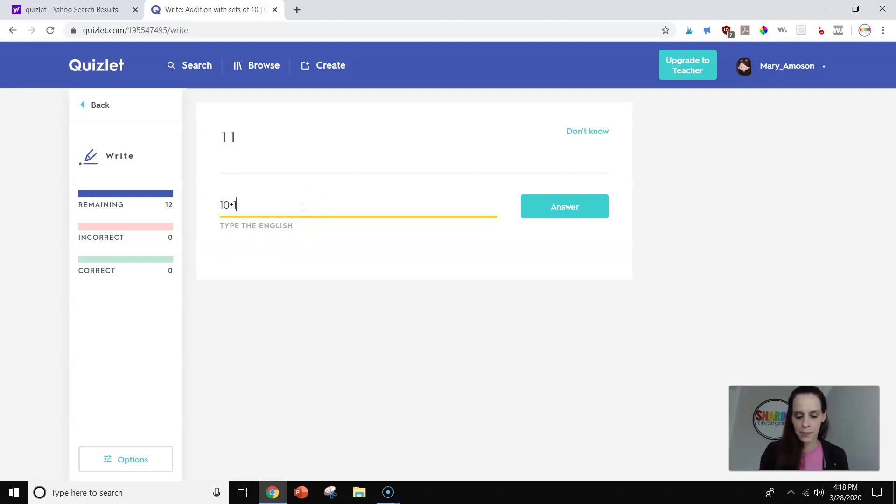
key(Return)
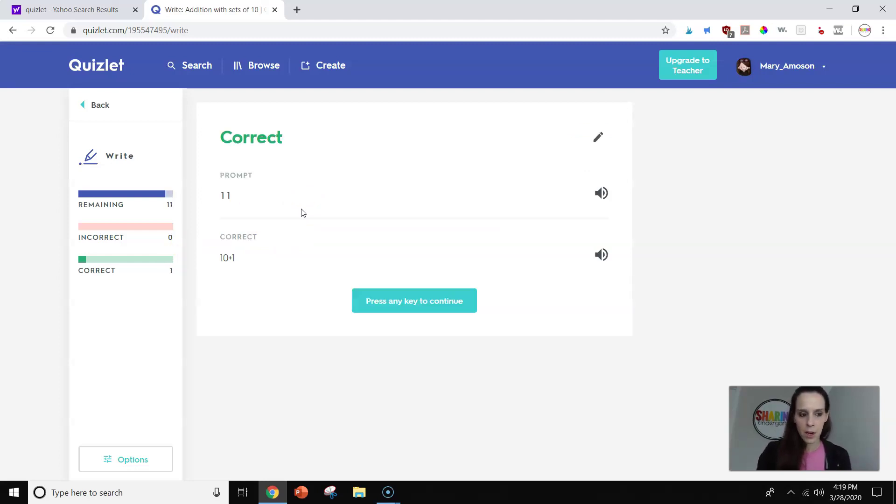
click(413, 296)
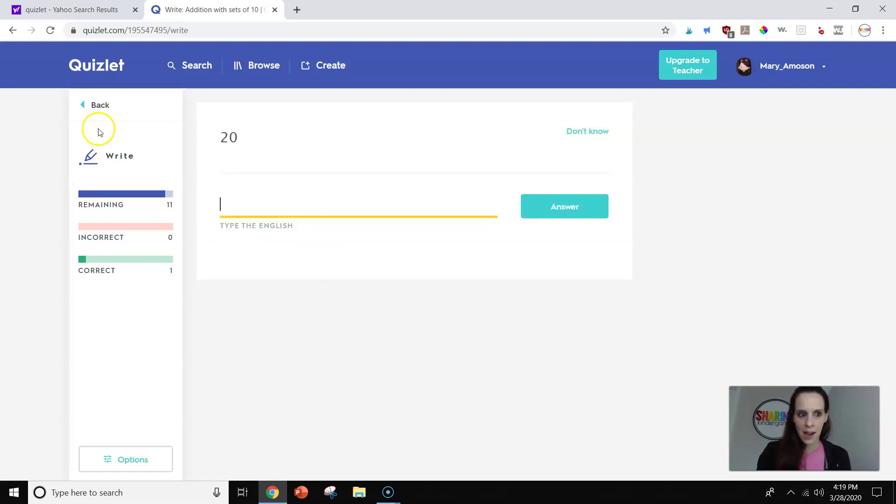
click(103, 106)
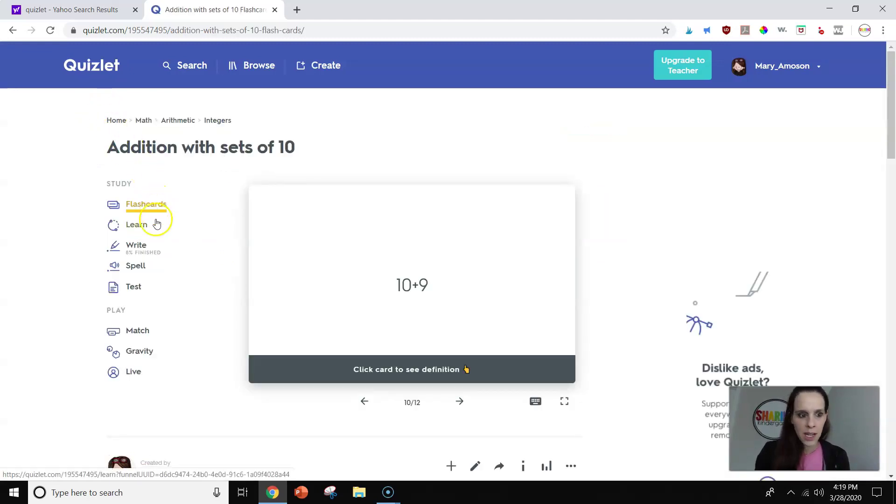
In Spell mode, spell 11 as 10+1, enter 10+14 for 14, and replay the term audio.
click(136, 266)
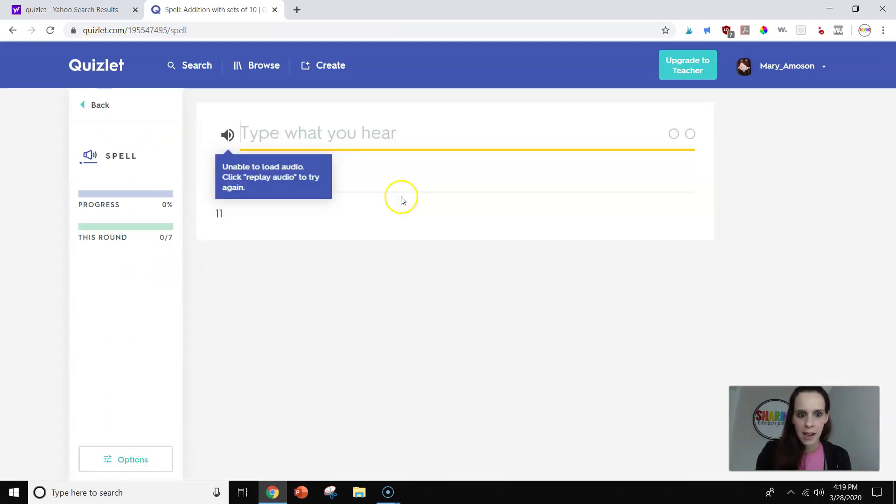
click(228, 135)
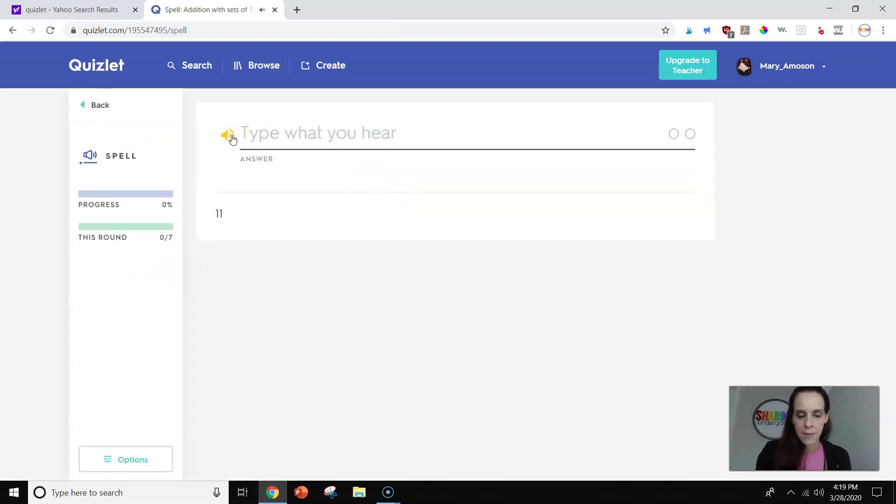
click(244, 132)
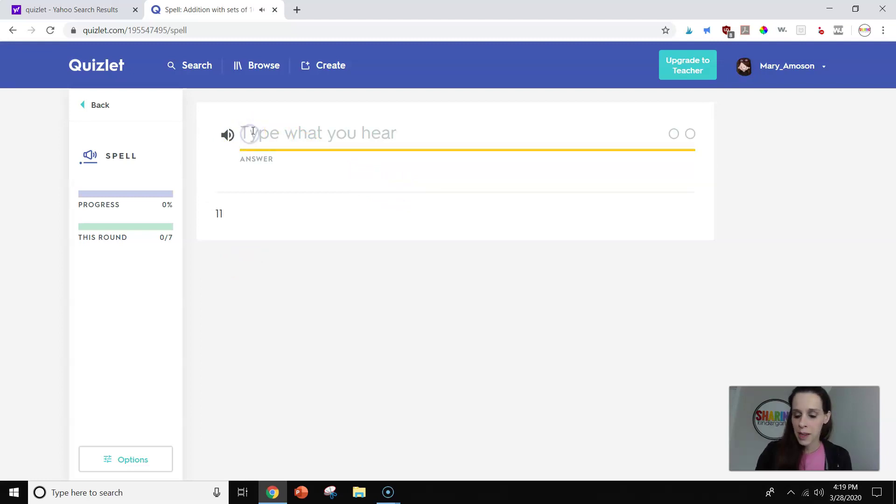
text(10+1)
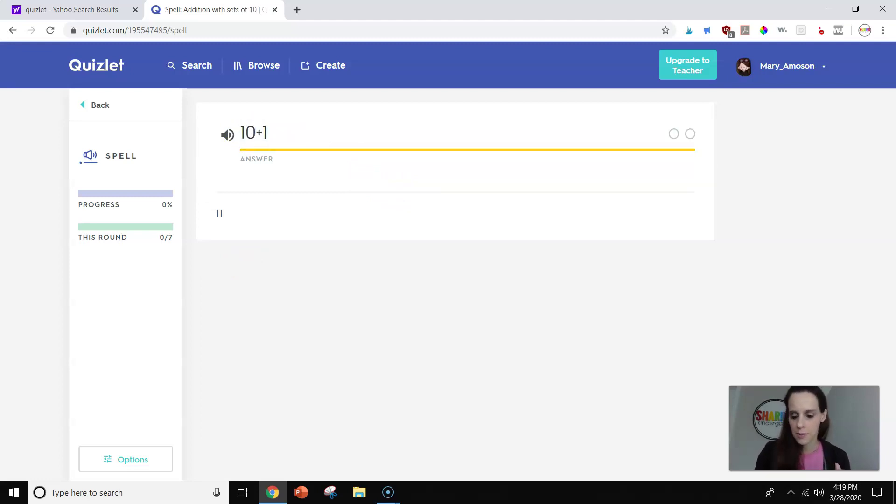
key(Return)
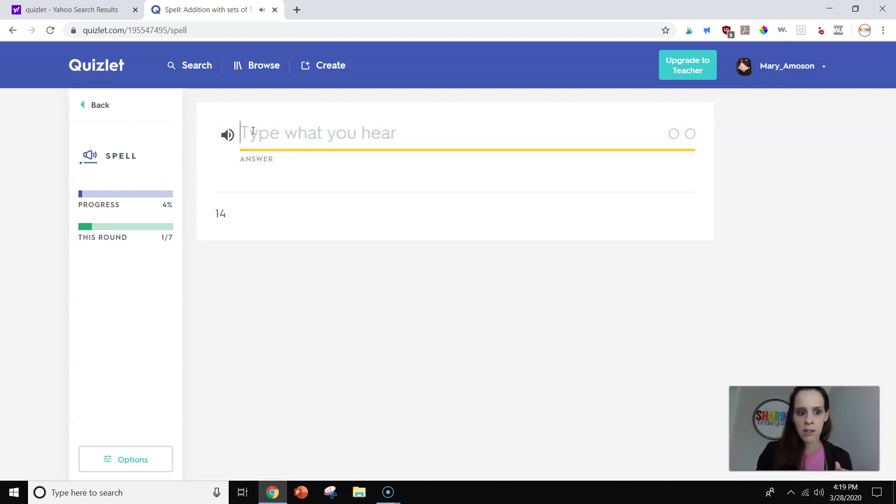
text(1)
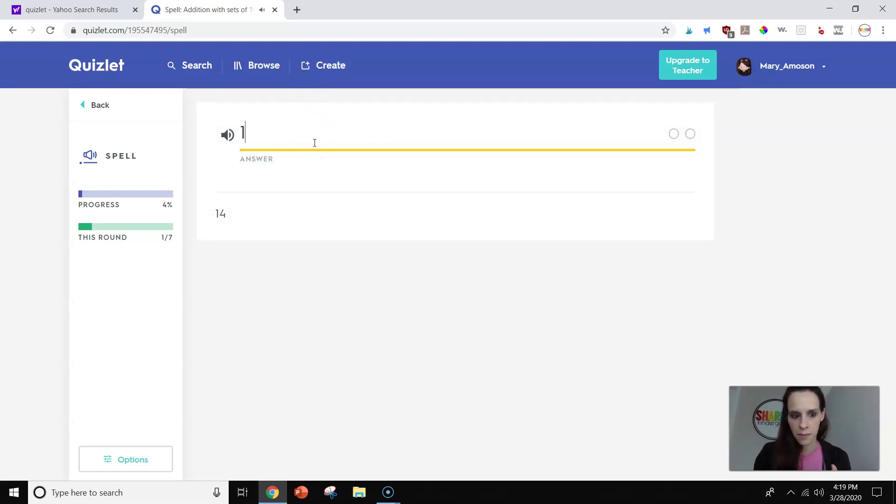
text(0+14)
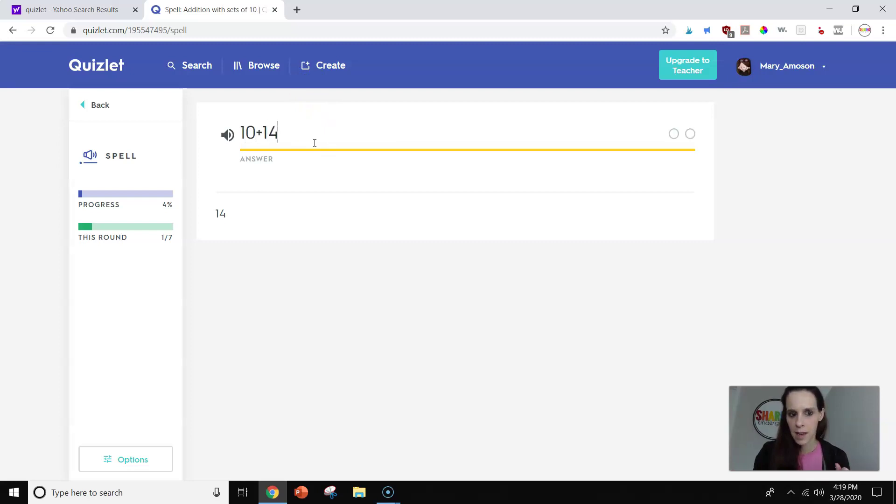
click(227, 135)
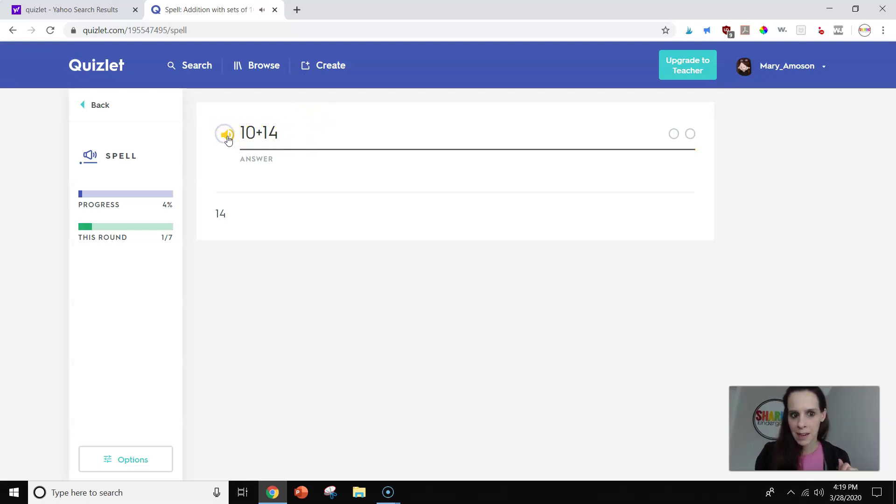
click(91, 106)
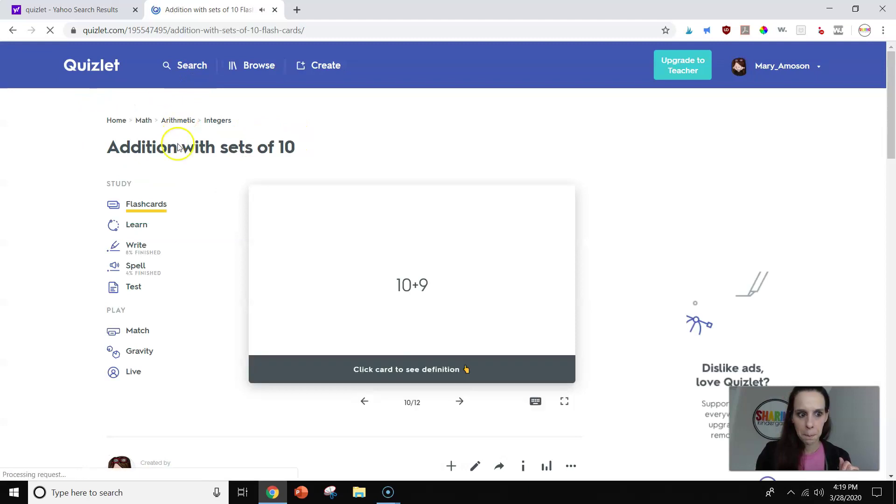
click(126, 288)
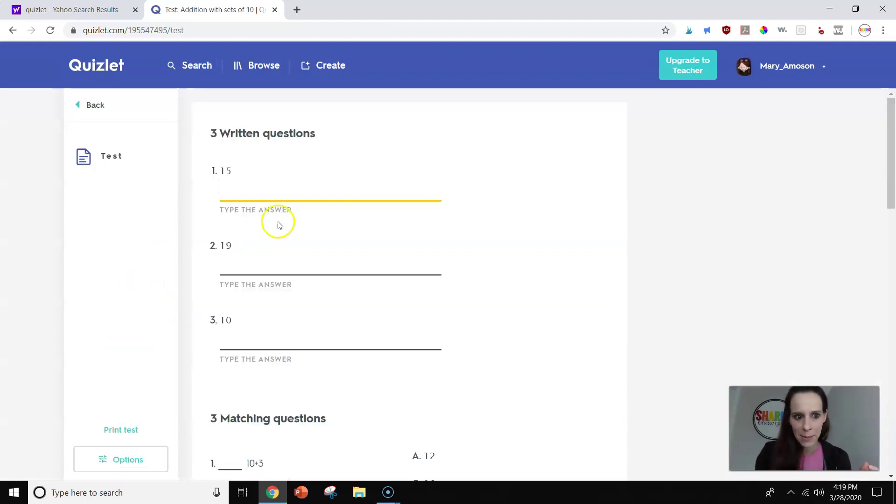
scroll(287, 239, down, 3)
scroll(286, 257, up, 3)
scroll(286, 256, up, 1)
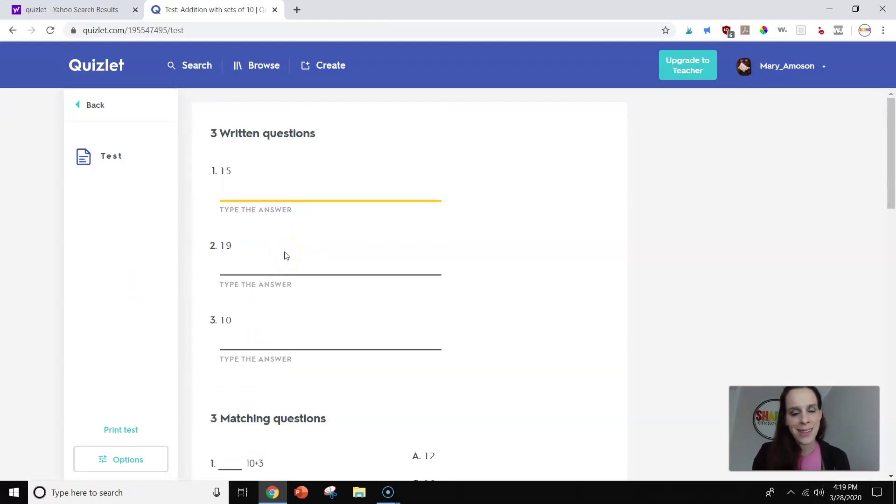
click(290, 202)
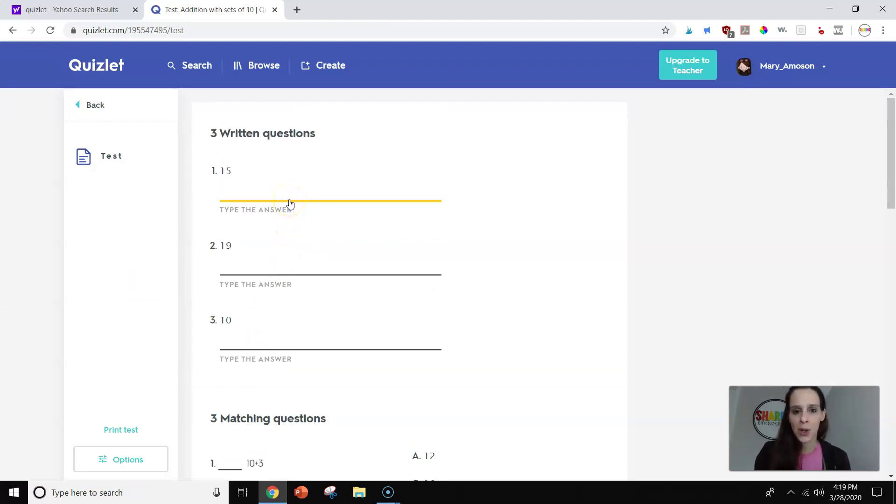
scroll(290, 203, down, 4)
scroll(290, 204, up, 4)
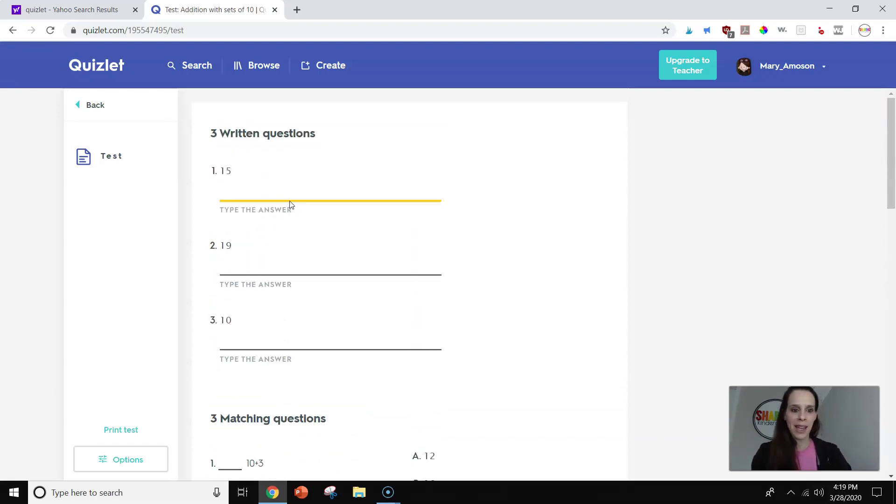
scroll(290, 204, down, 10)
click(293, 234)
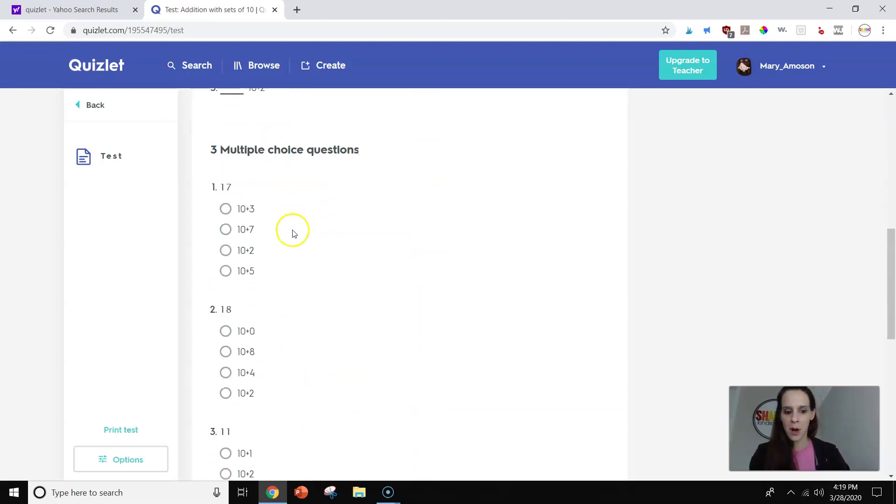
scroll(293, 233, down, 4)
click(91, 105)
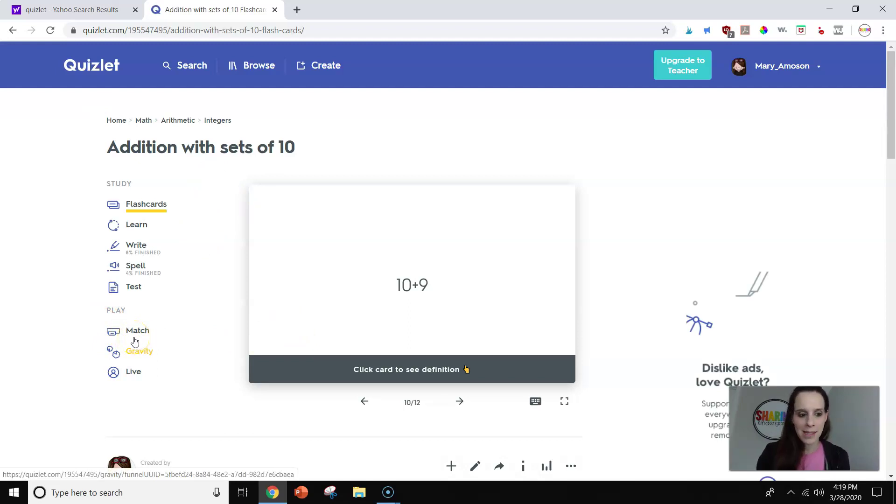
Start a Match game and pair 20 with 10+10 and 21 with 10+11.
click(134, 336)
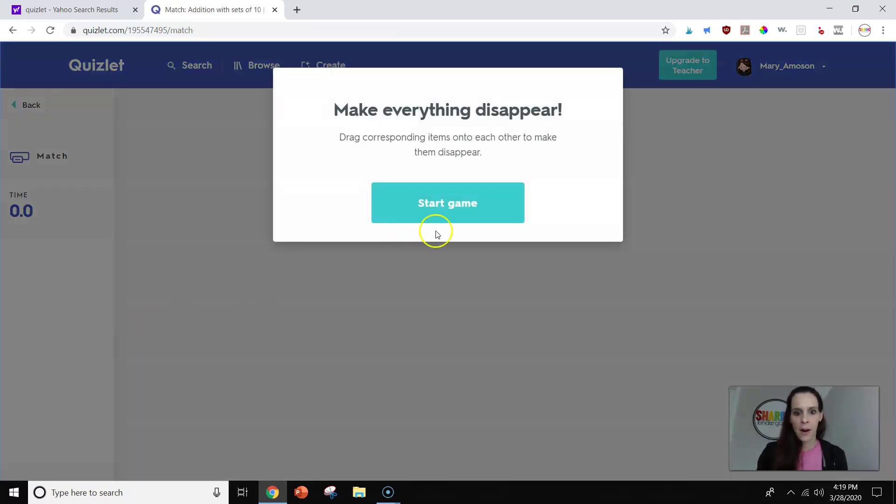
click(472, 205)
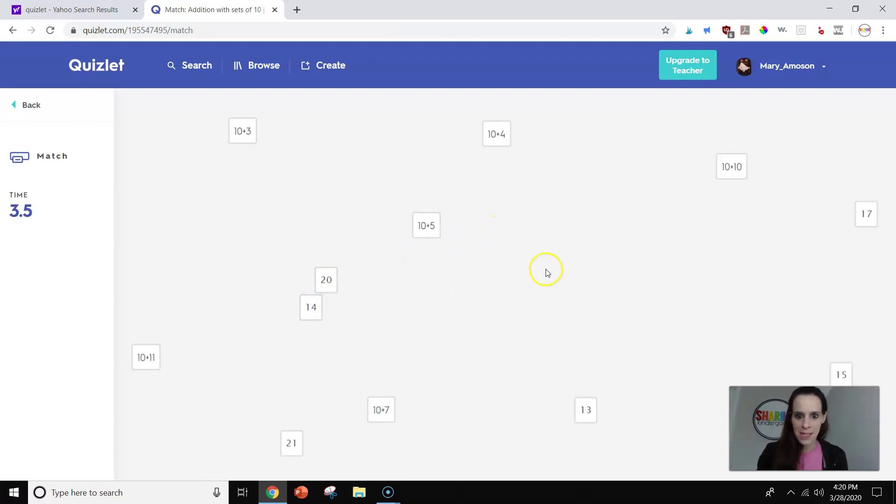
drag(332, 284, 686, 194)
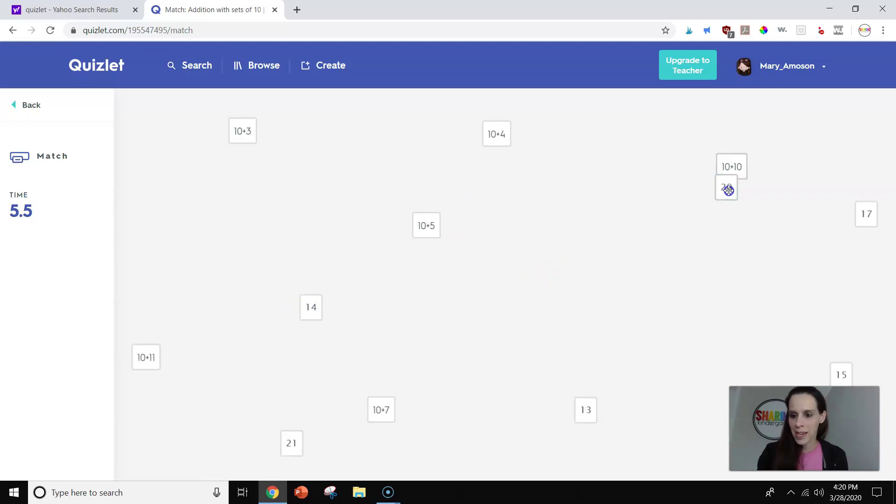
drag(729, 190, 729, 189)
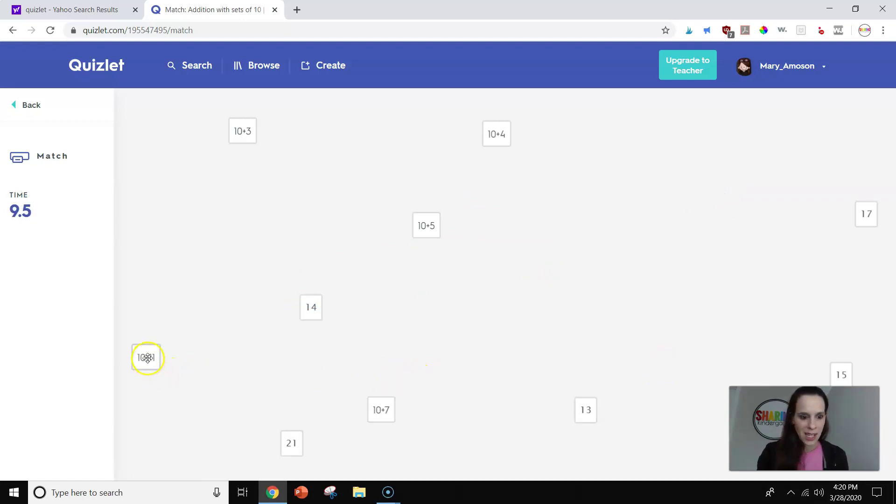
drag(148, 358, 292, 440)
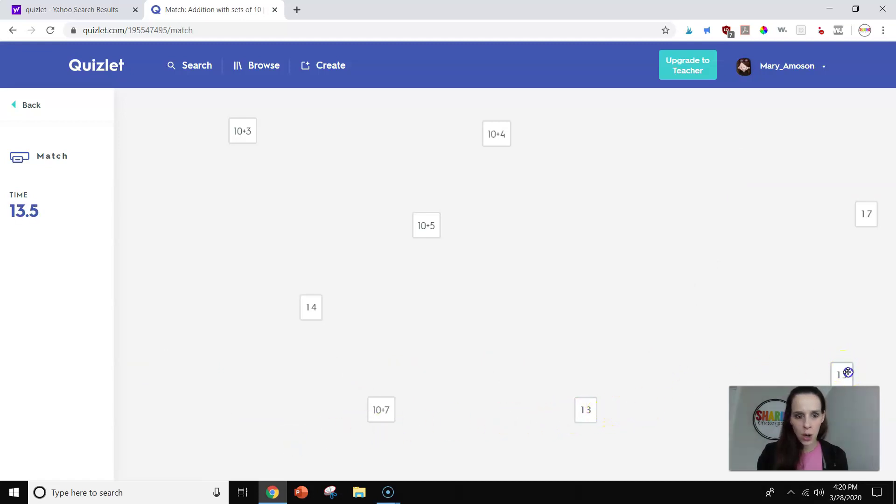
Match 15, 17, 14 and 13 to their sums, finishing in 23.3 seconds, and close the results.
drag(848, 372, 419, 238)
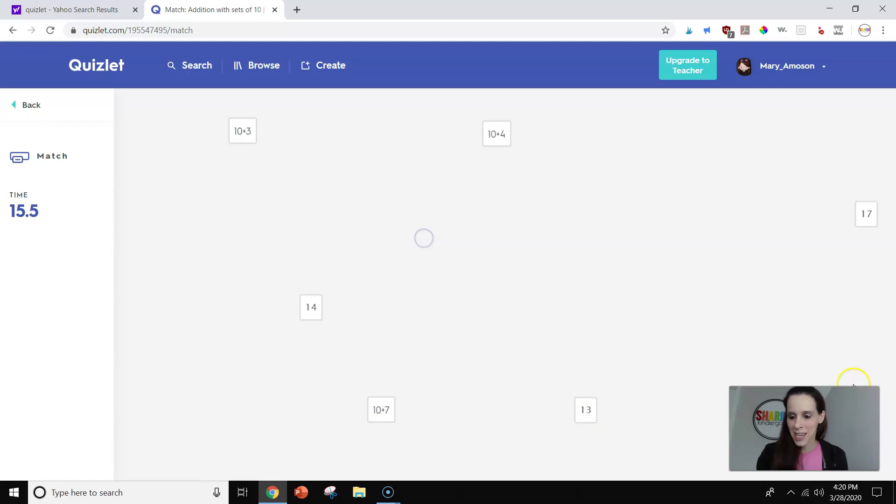
drag(864, 212, 381, 413)
click(574, 409)
click(312, 319)
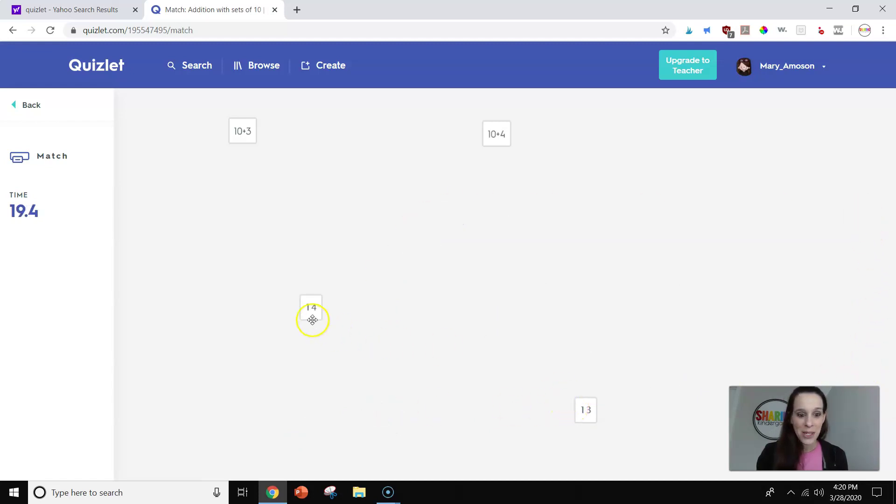
drag(312, 320, 488, 148)
drag(594, 410, 239, 133)
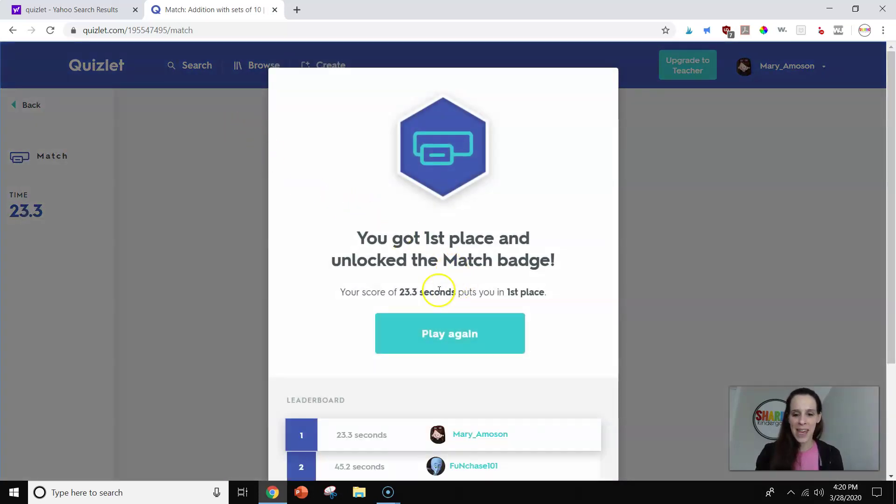
scroll(438, 292, down, 3)
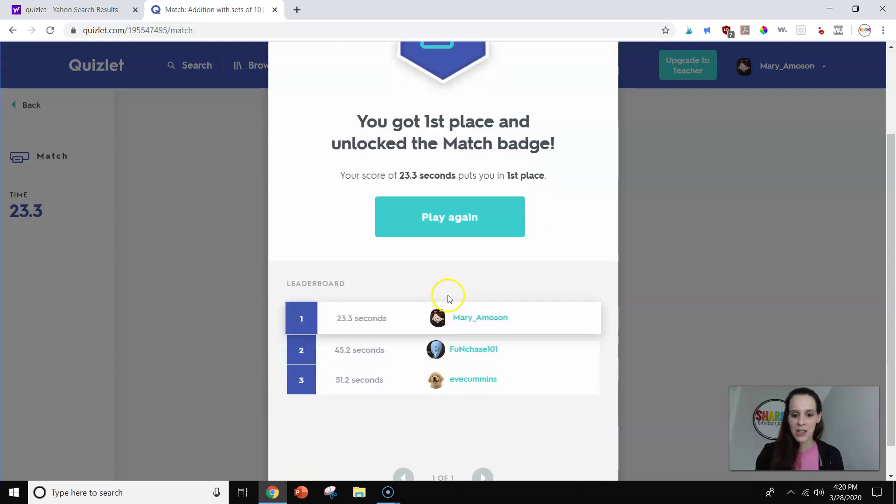
scroll(449, 298, up, 3)
click(209, 201)
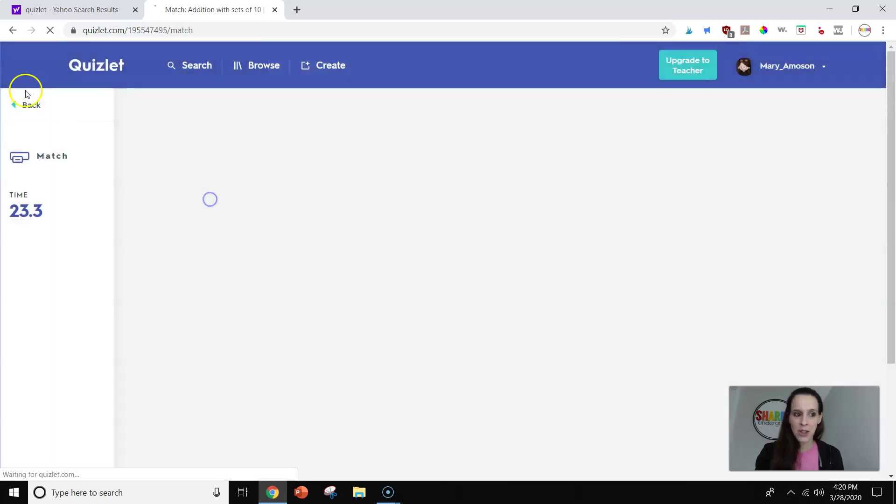
Launch a Gravity game on the set with default options.
click(21, 113)
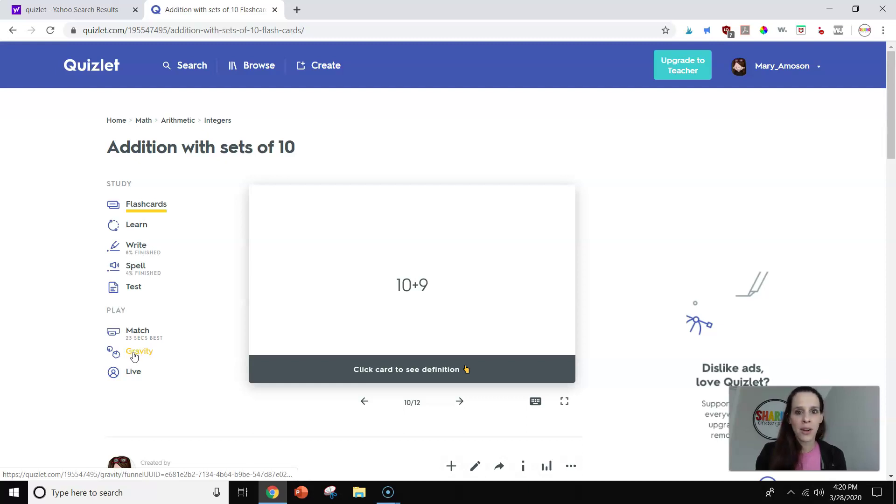
click(134, 357)
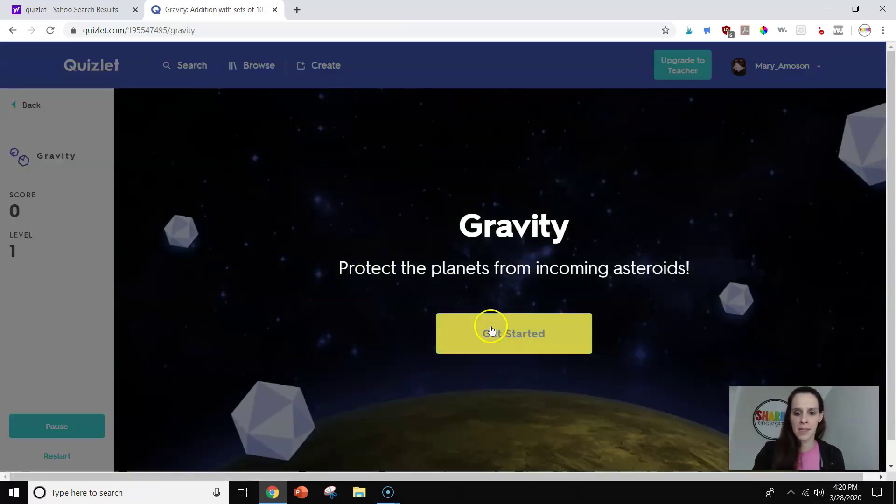
click(491, 329)
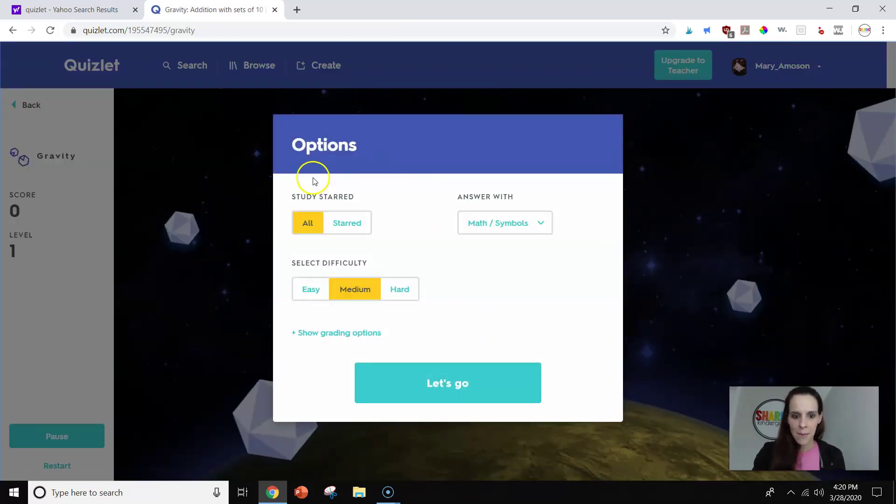
click(443, 388)
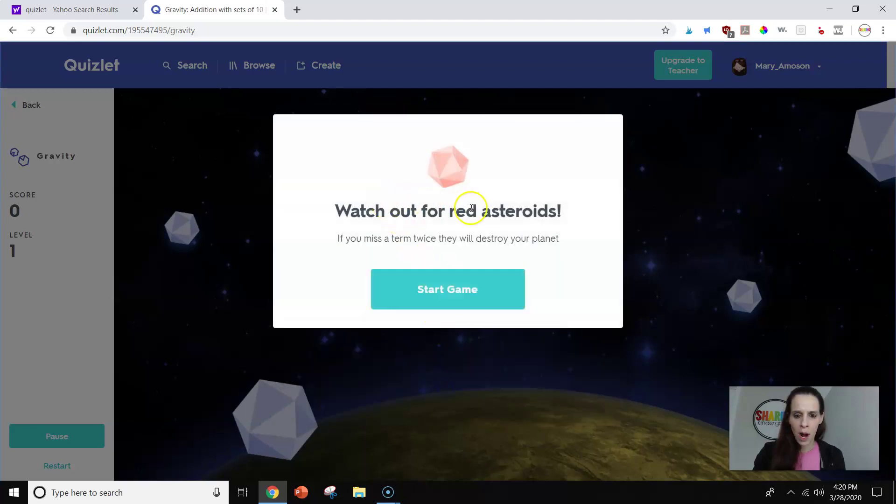
click(448, 286)
click(448, 286)
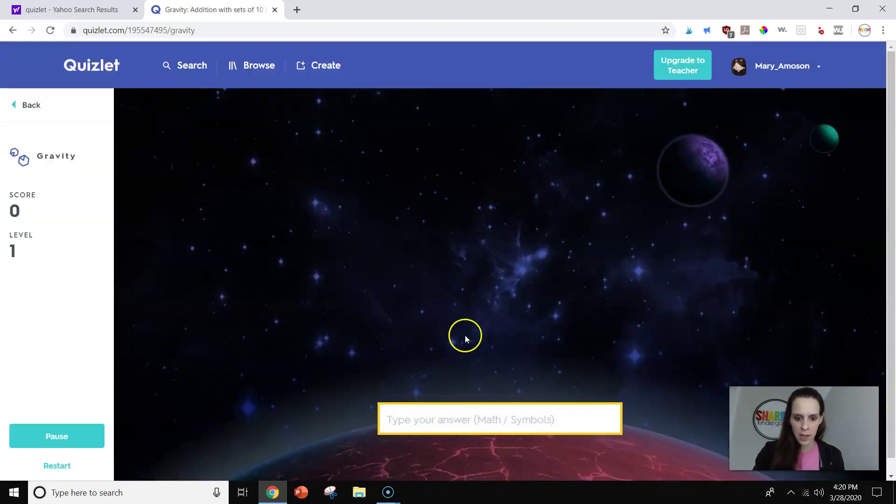
Answer the 10+0, 10+6 and 10+8 asteroids with 10, 16 and 18, then return to the set.
click(444, 422)
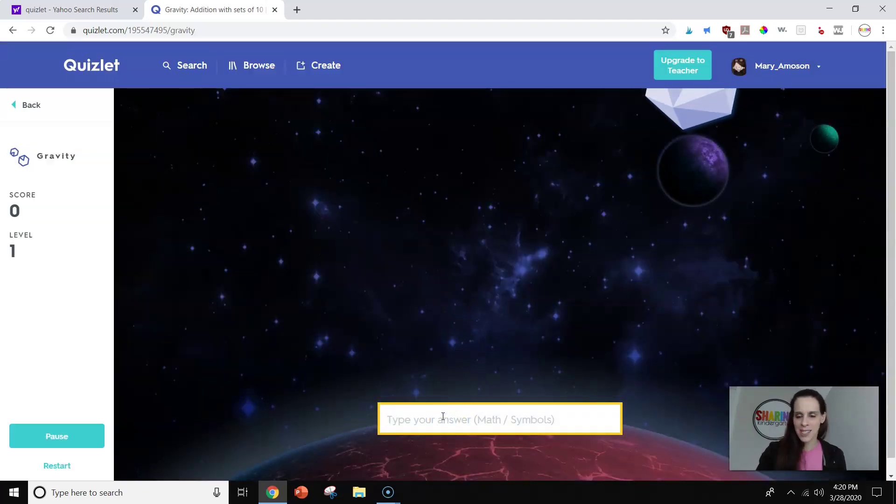
text(10)
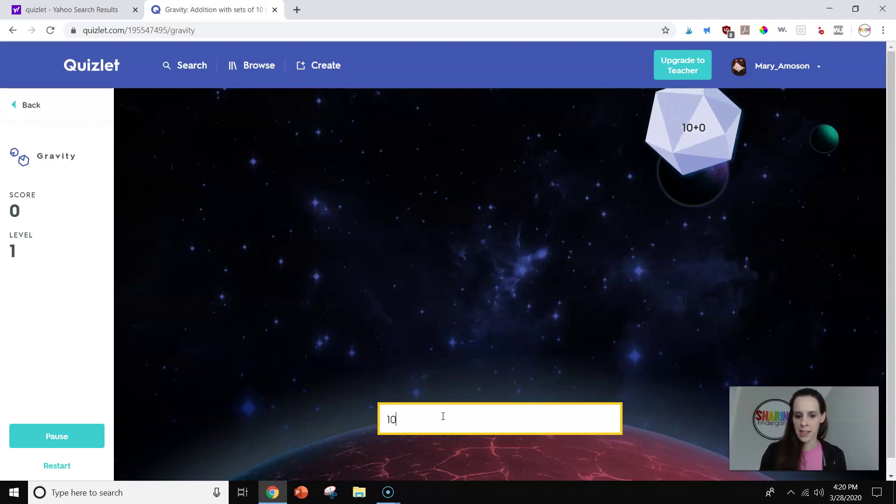
key(Return)
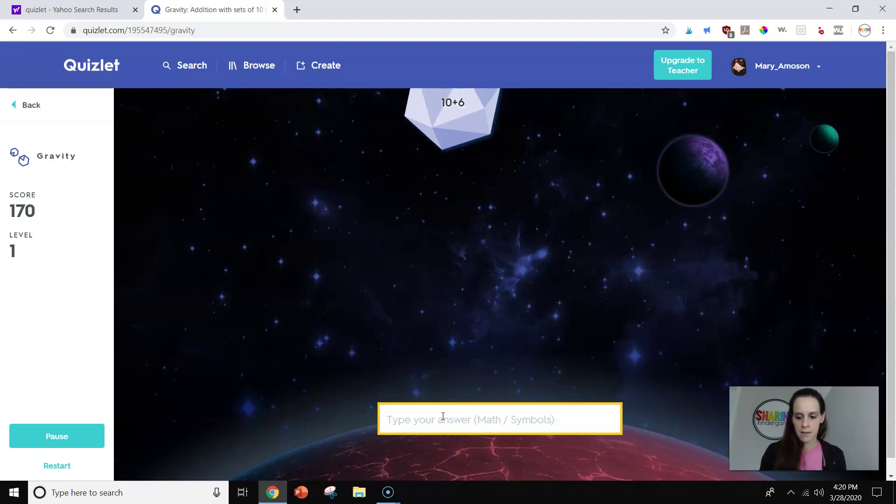
text(16)
key(Return)
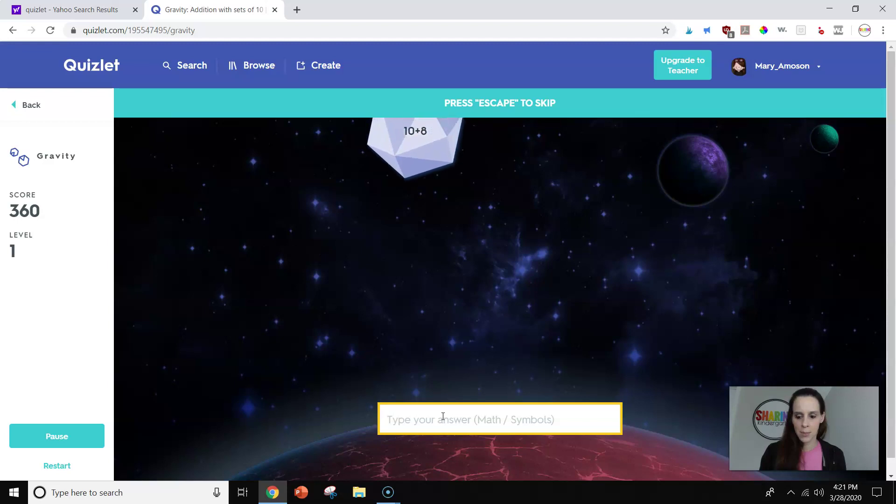
text(18)
key(Return)
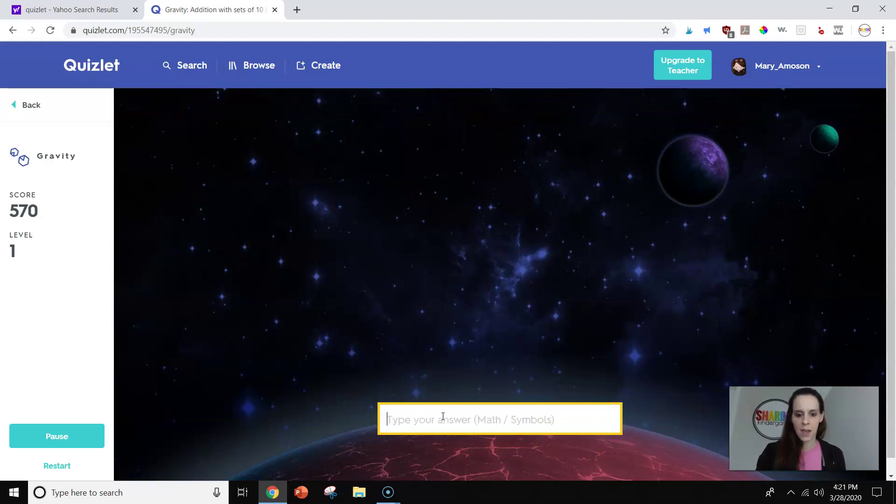
click(28, 105)
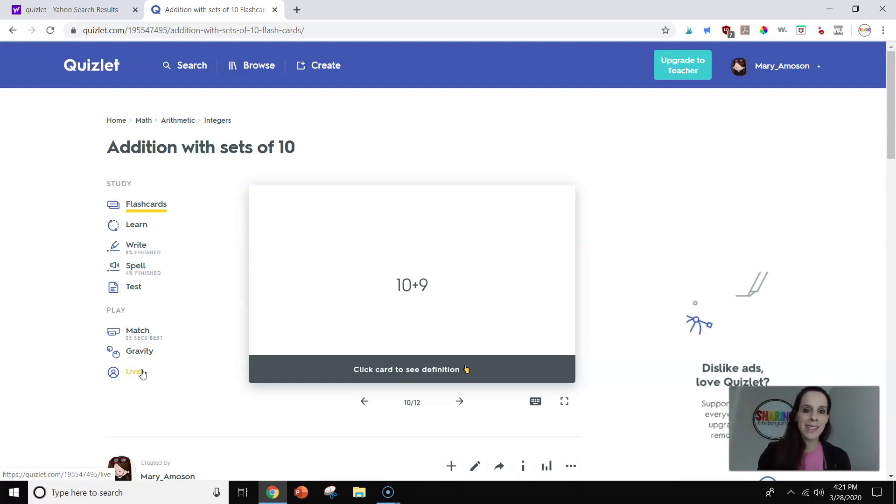
Create a Quizlet Live game using definitions as prompts and terms as answers.
click(142, 373)
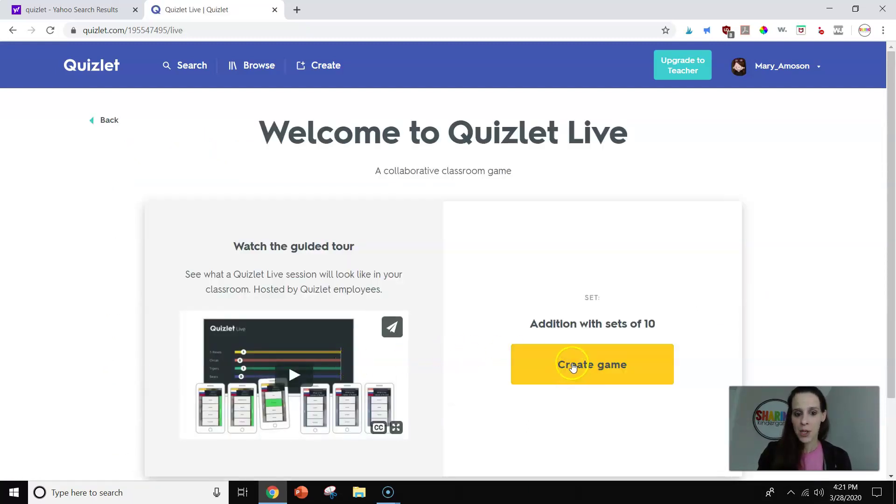
scroll(574, 362, down, 1)
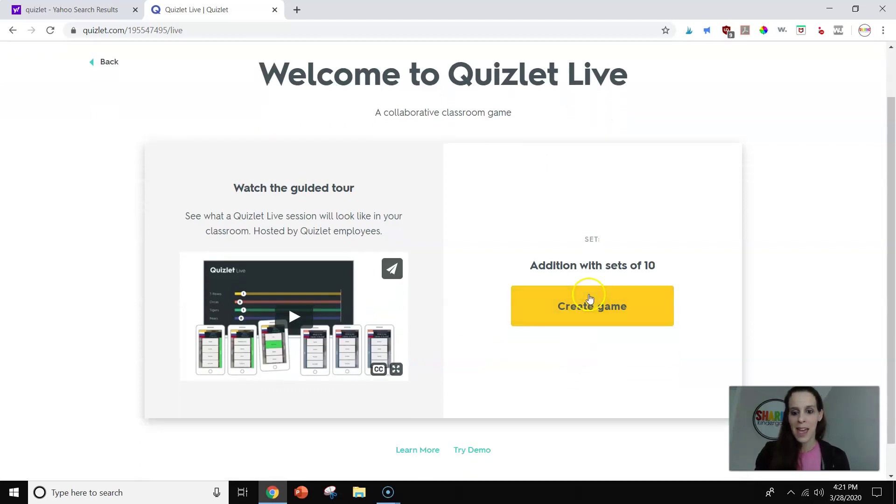
click(589, 300)
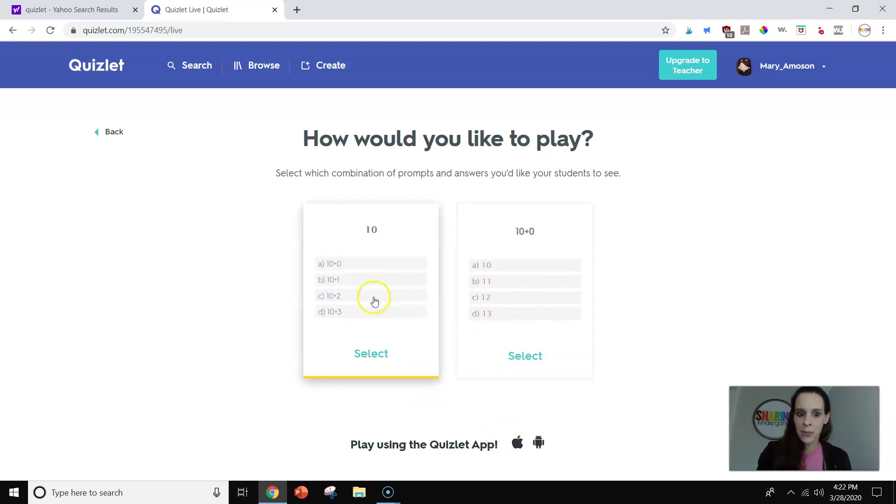
click(372, 354)
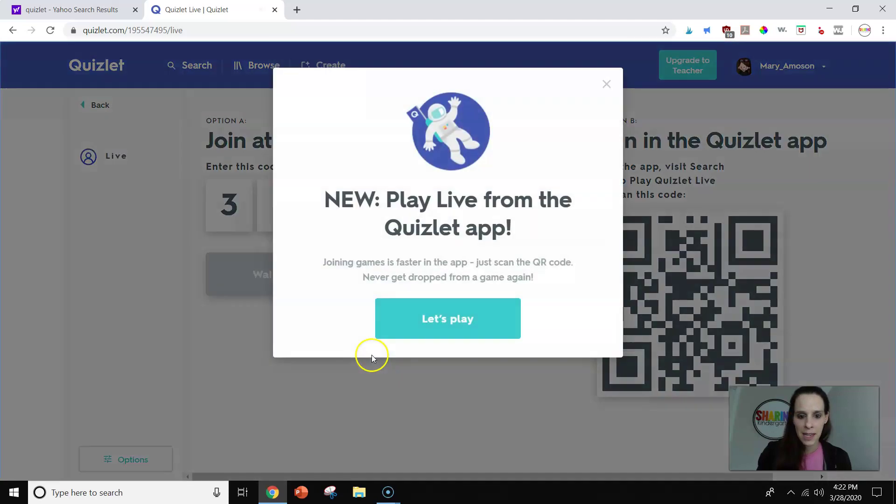
click(458, 314)
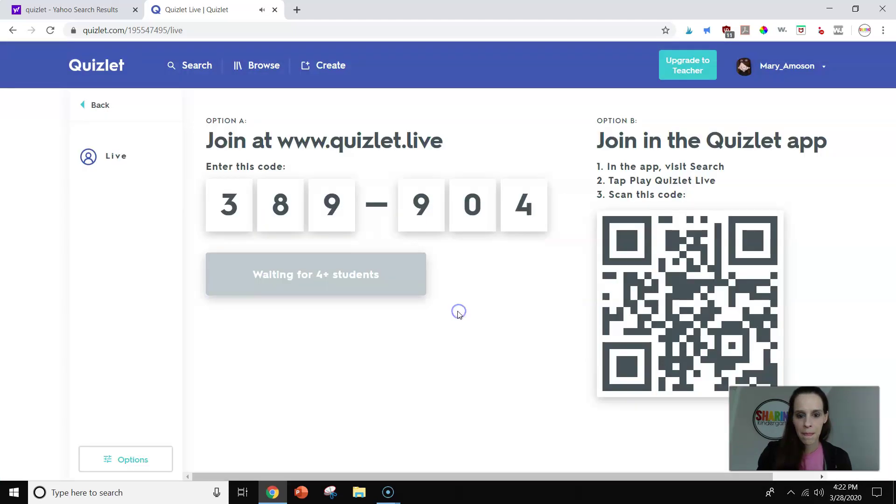
click(505, 263)
key(XF86AudioLowerVolume)
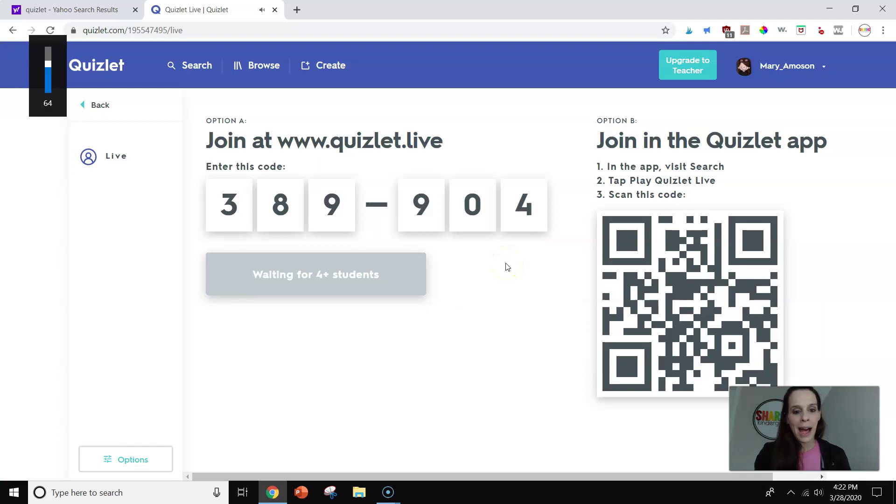
key(XF86AudioLowerVolume)
key(XF86AudioLowerVolume)
key(XF86AudioLowerVolume)
key(XF86AudioLowerVolume)
key(XF86AudioLowerVolume)
key(XF86AudioLowerVolume)
key(XF86AudioLowerVolume)
key(XF86AudioLowerVolume)
key(XF86AudioLowerVolume)
key(XF86AudioLowerVolume)
key(XF86AudioLowerVolume)
key(XF86AudioLowerVolume)
key(XF86AudioLowerVolume)
key(XF86AudioLowerVolume)
key(XF86AudioLowerVolume)
key(XF86AudioLowerVolume)
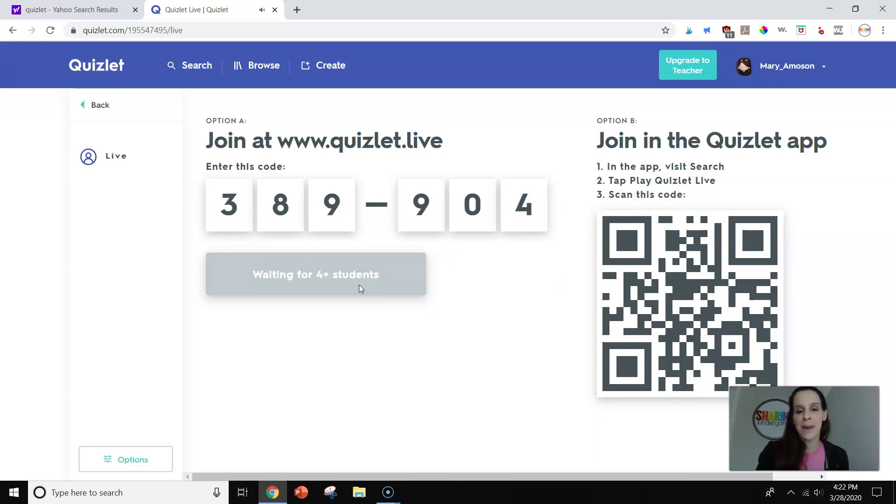
key(XF86AudioLowerVolume)
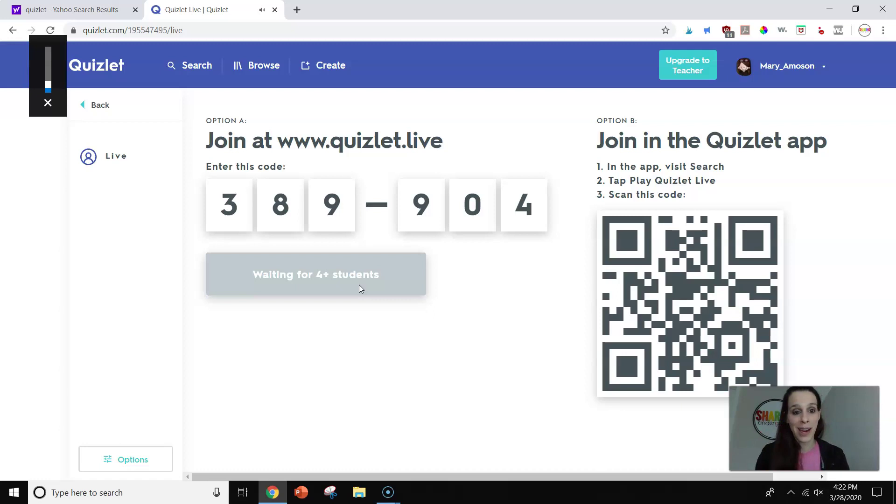
key(XF86AudioMute)
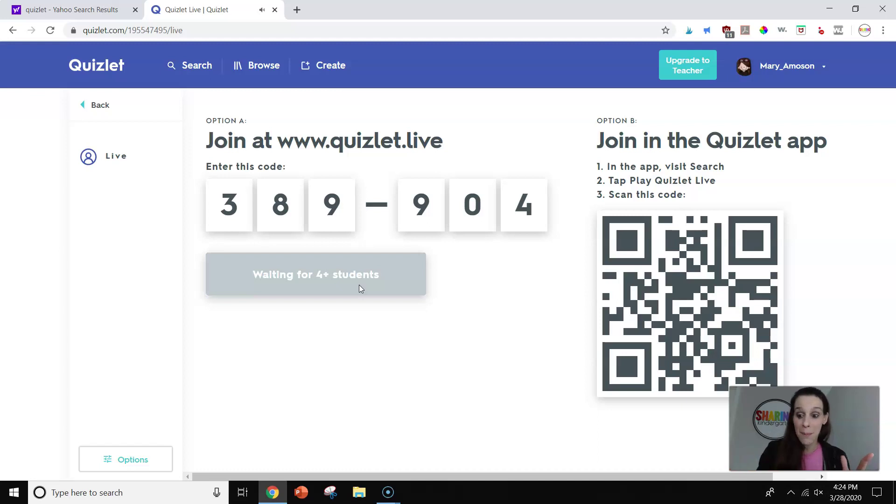
From the home page, start a new study set and dismiss the Quizlet Teacher promotion.
click(92, 65)
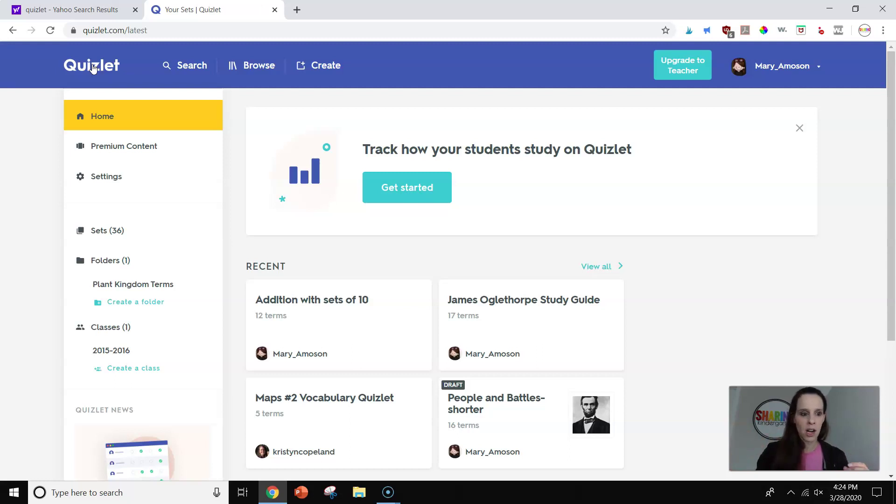
click(330, 68)
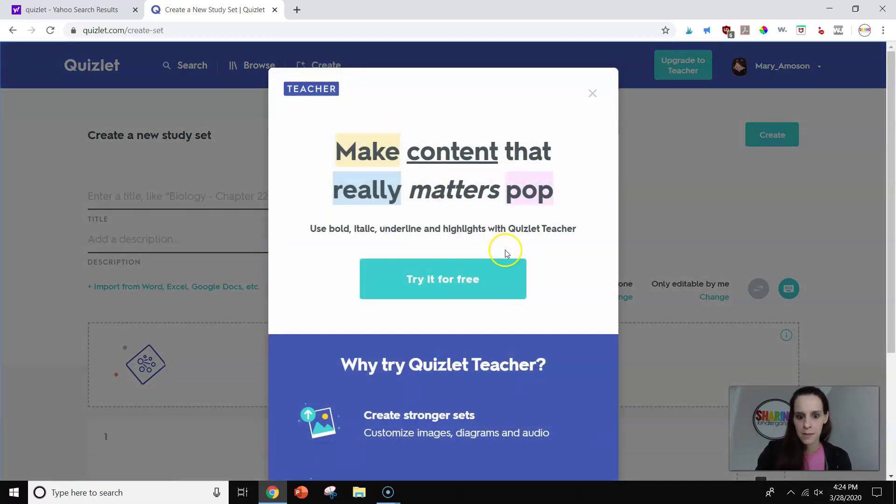
click(594, 95)
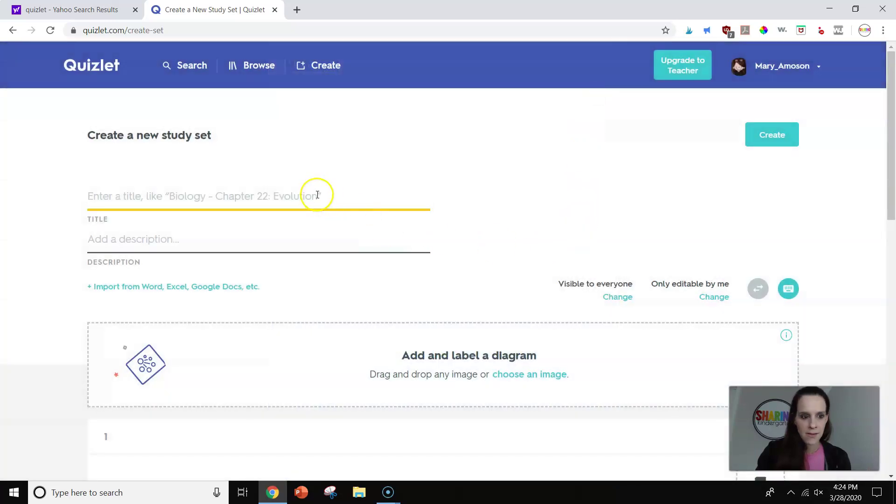
click(210, 135)
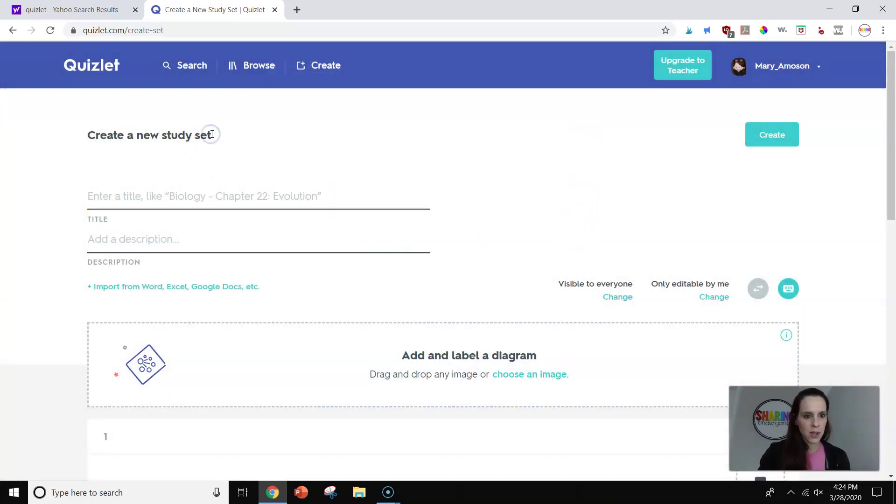
Enter the title 'Subtraction with sets of 5' and description 'taking away sets of 5'.
click(161, 194)
text(Su)
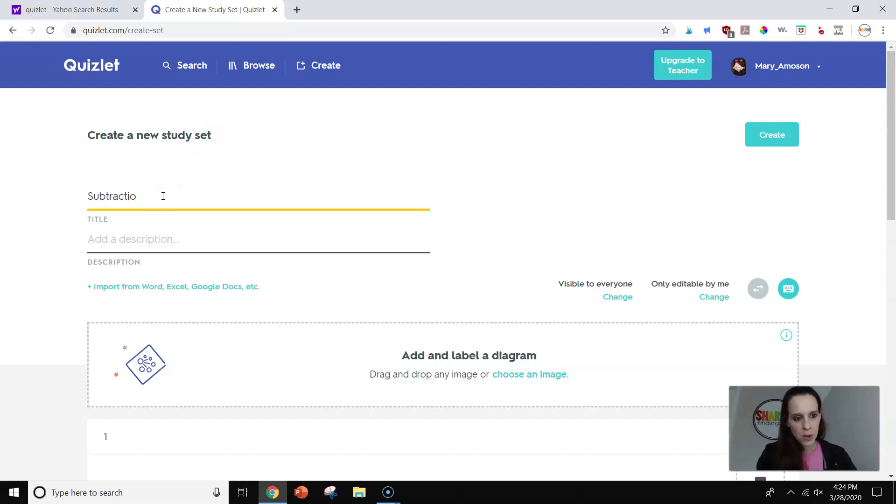
text(btraction with sets of 5)
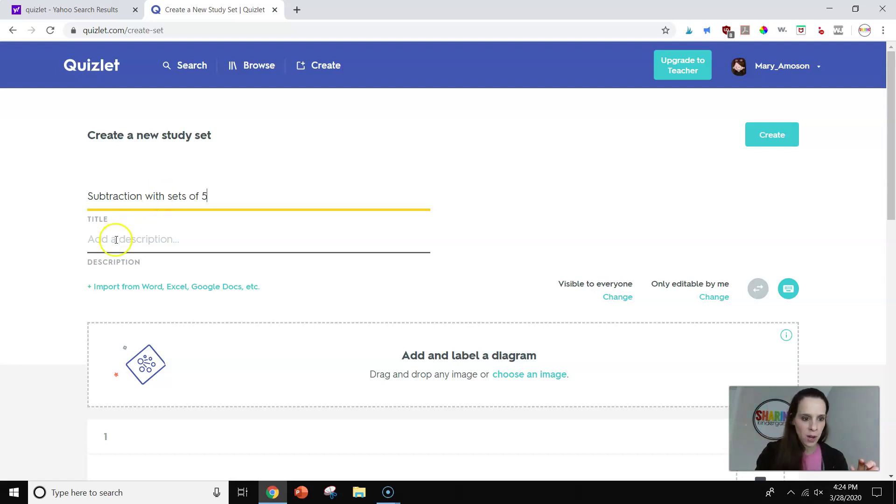
click(116, 238)
text(taking away sets of 5)
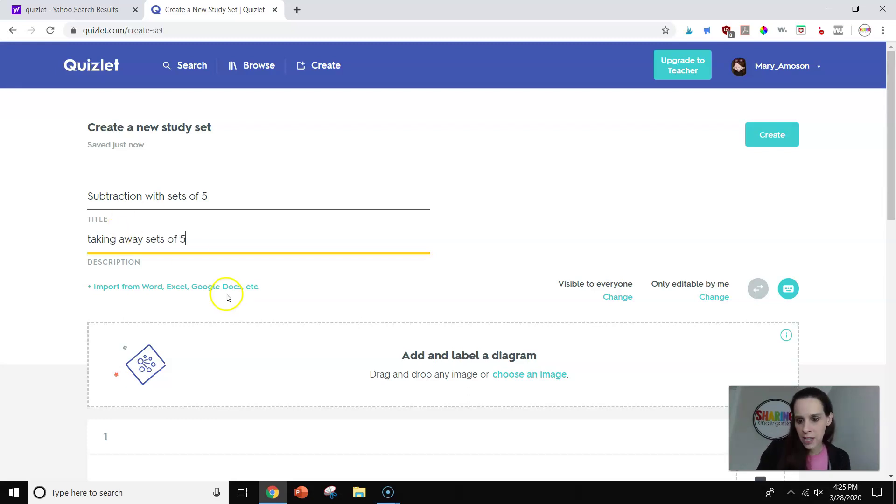
Add card 7-5 with definition 2, then enter 10-5 as the second card's term.
scroll(280, 304, down, 3)
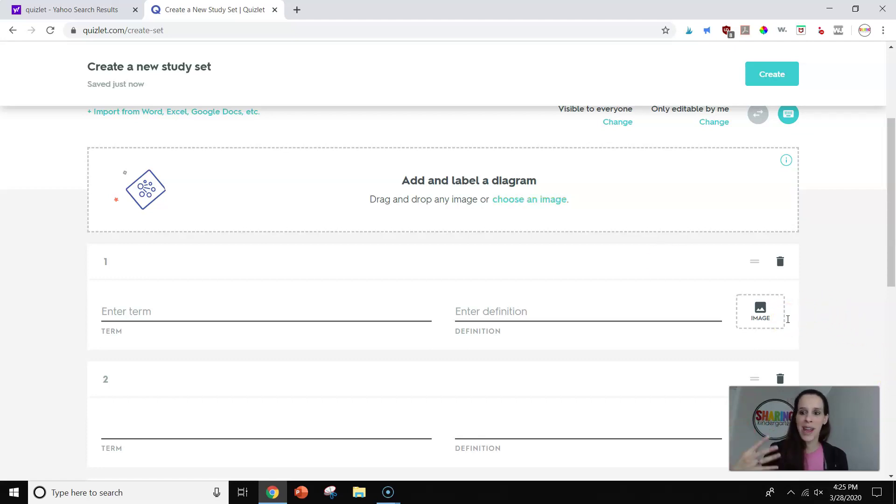
click(212, 313)
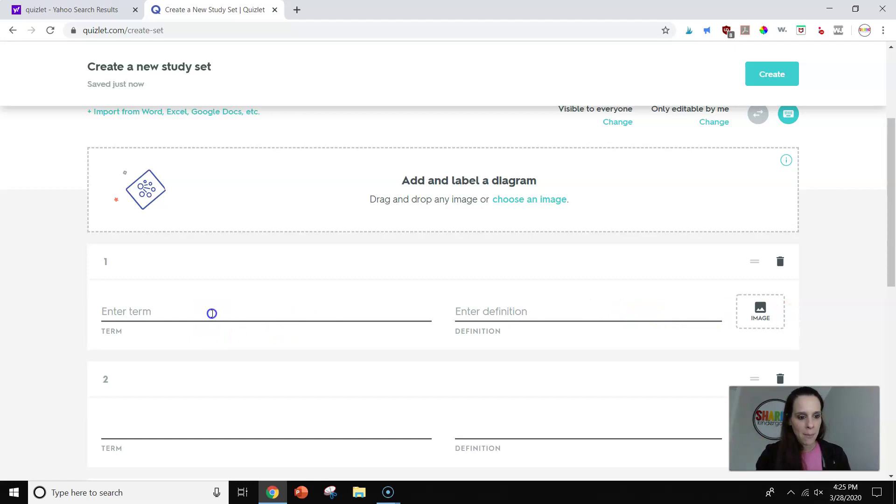
text(7-5)
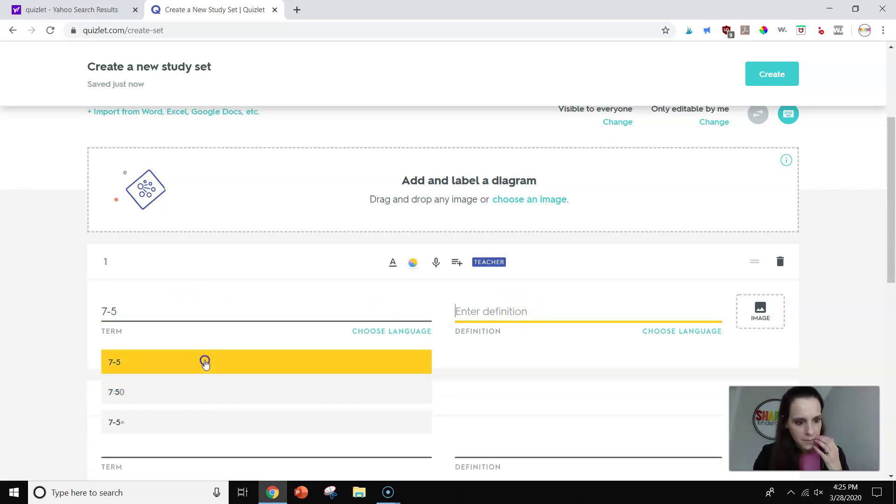
click(204, 362)
scroll(346, 298, down, 3)
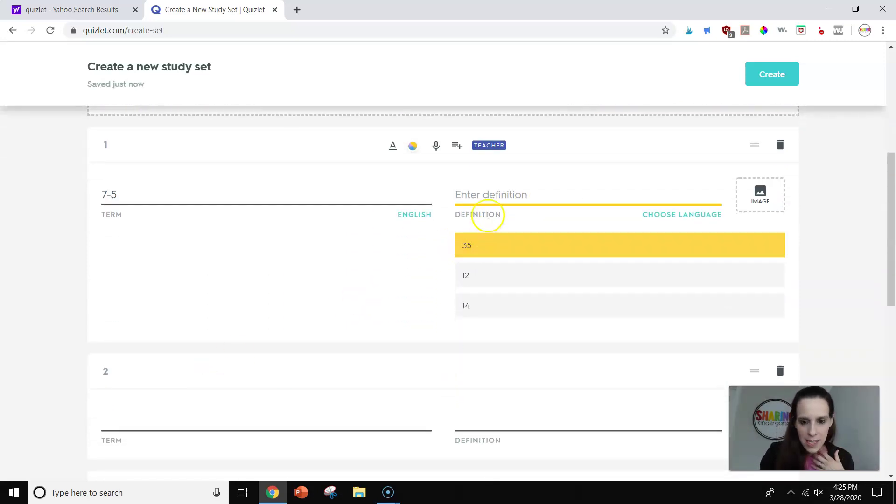
text(2)
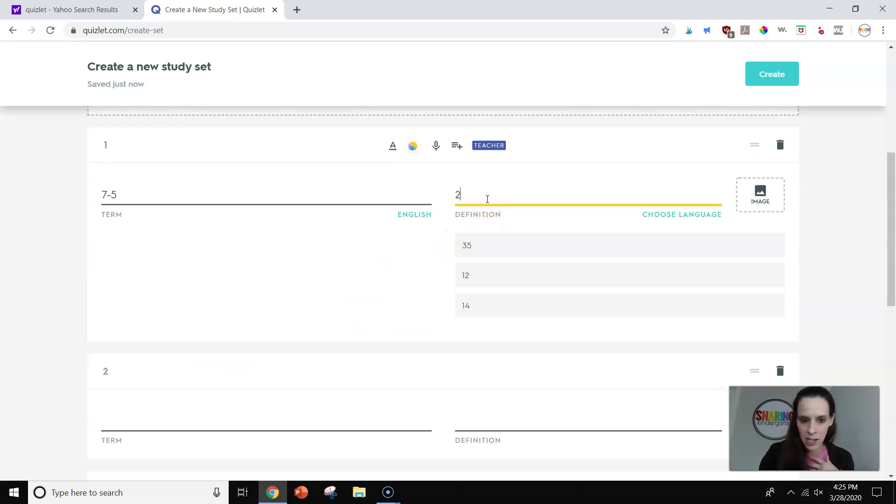
click(105, 311)
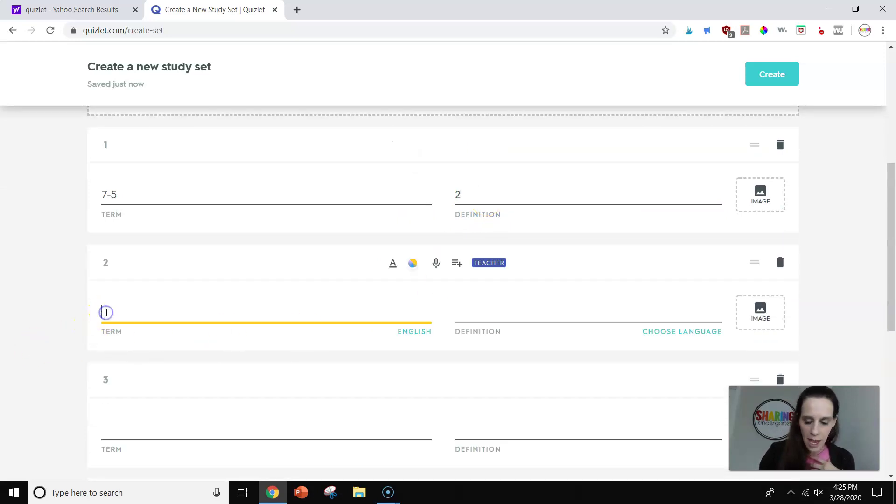
text(10-5)
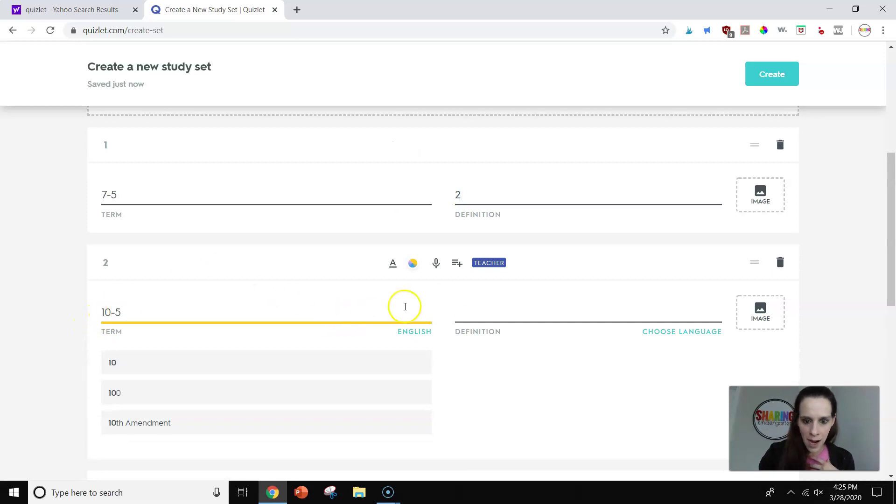
click(467, 311)
Give card 2 the definition 5 and set that definition's language to English.
text(5)
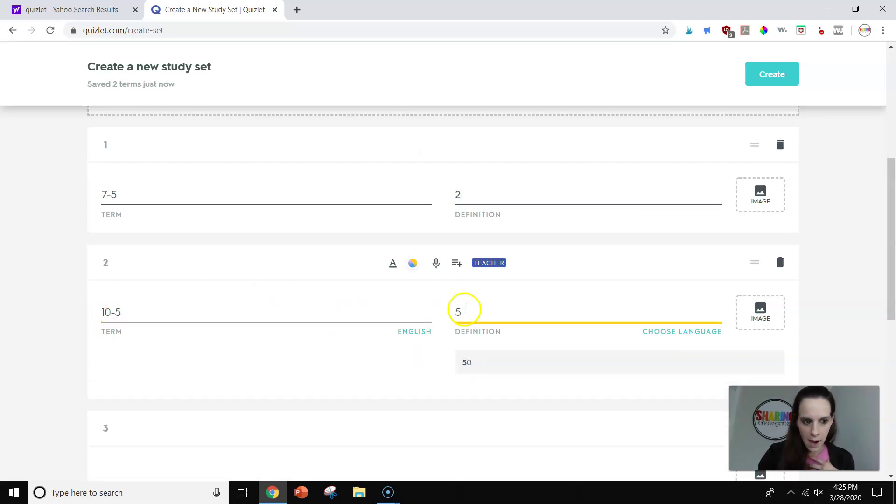
scroll(715, 331, down, 1)
click(715, 330)
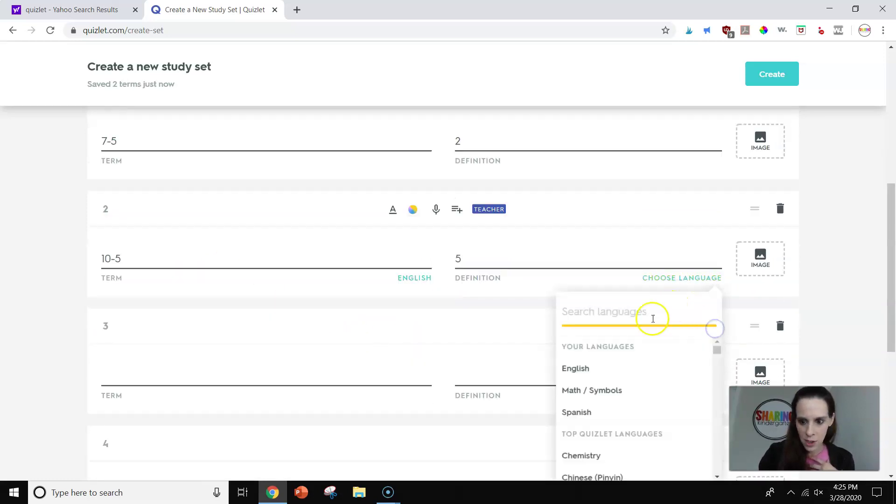
click(583, 368)
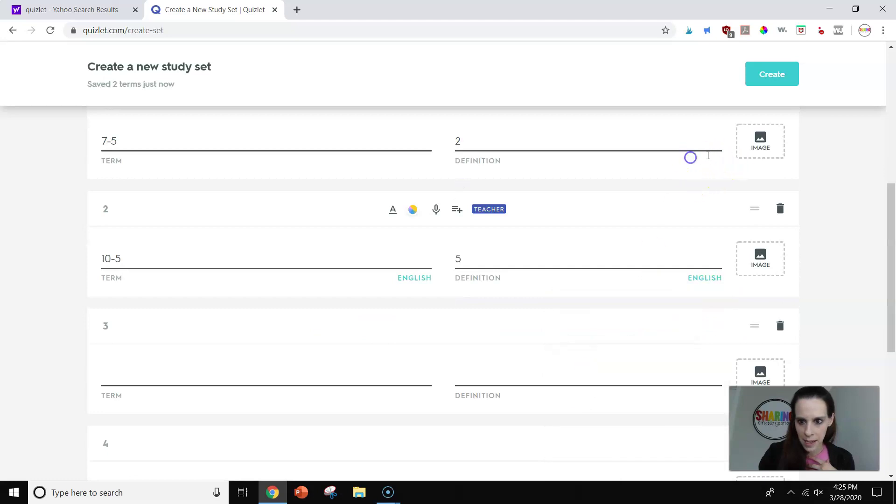
scroll(476, 310, down, 1)
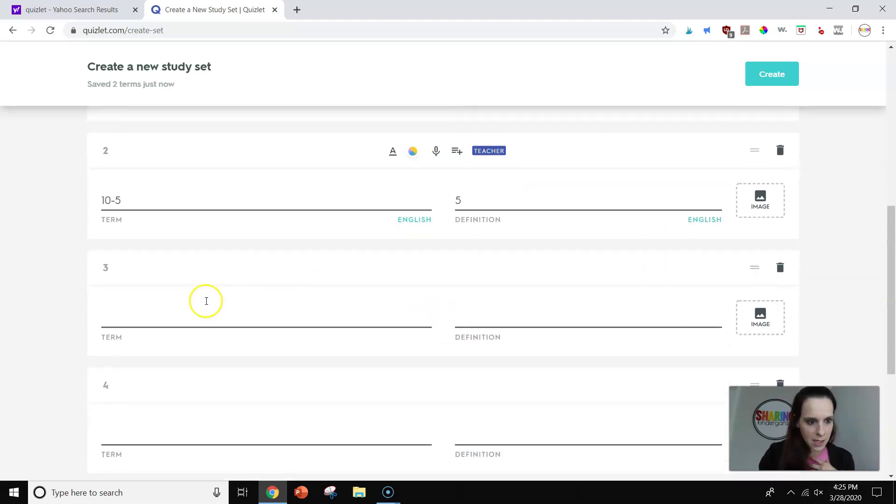
Add a third card 8-5 with definition 3, its definition language set to English.
click(168, 314)
text(8-5)
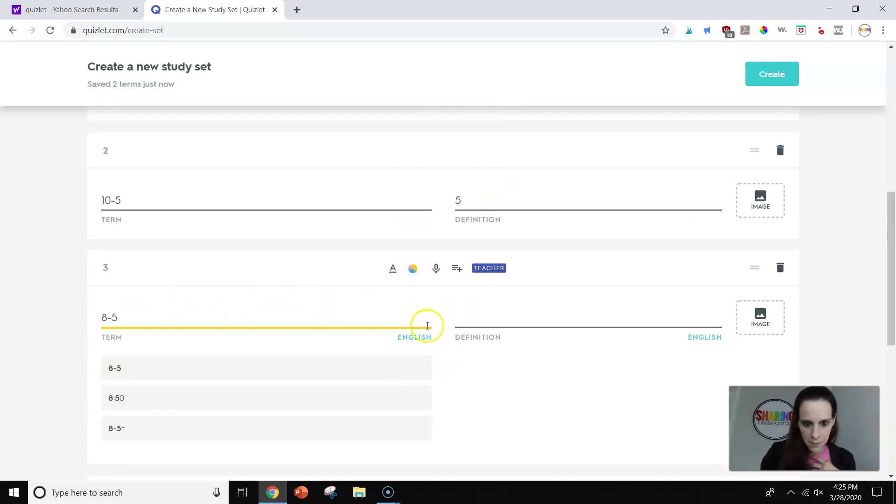
click(410, 341)
scroll(439, 322, down, 1)
click(466, 259)
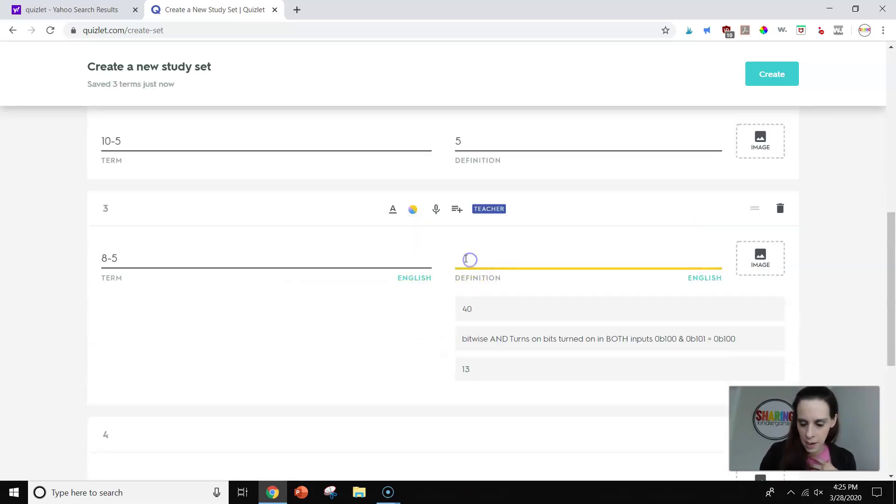
text(3)
click(701, 277)
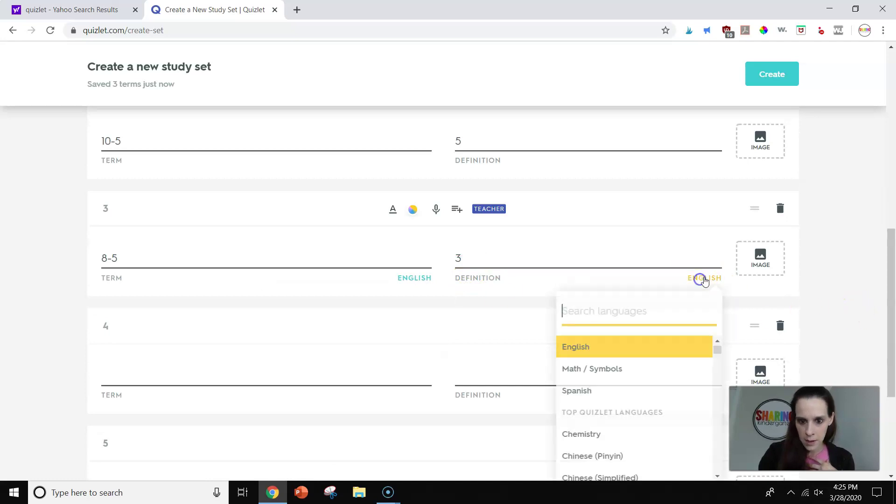
click(649, 339)
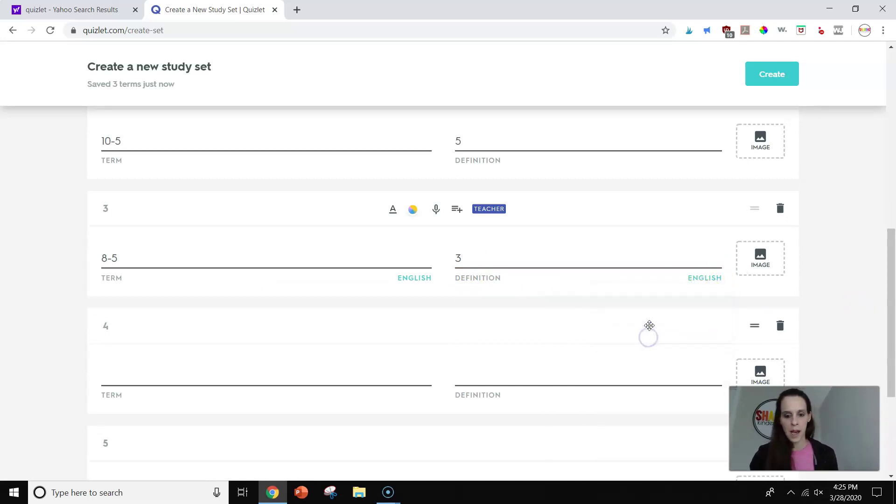
click(390, 282)
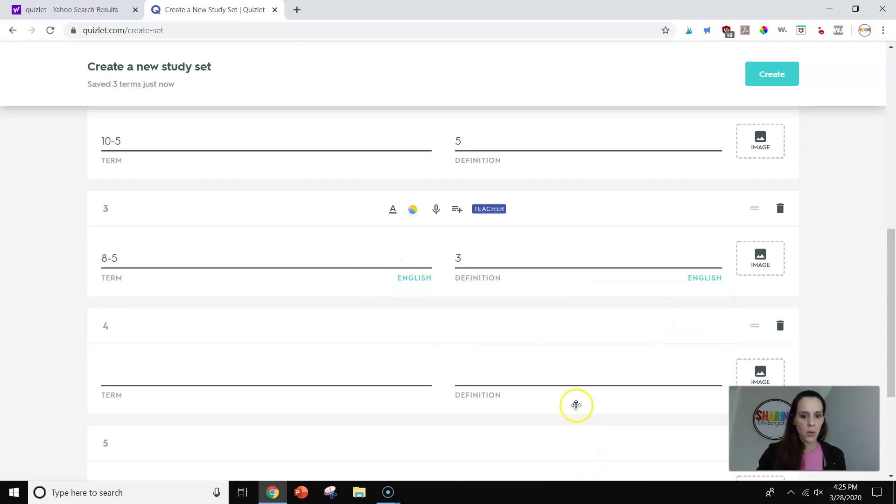
scroll(574, 405, up, 3)
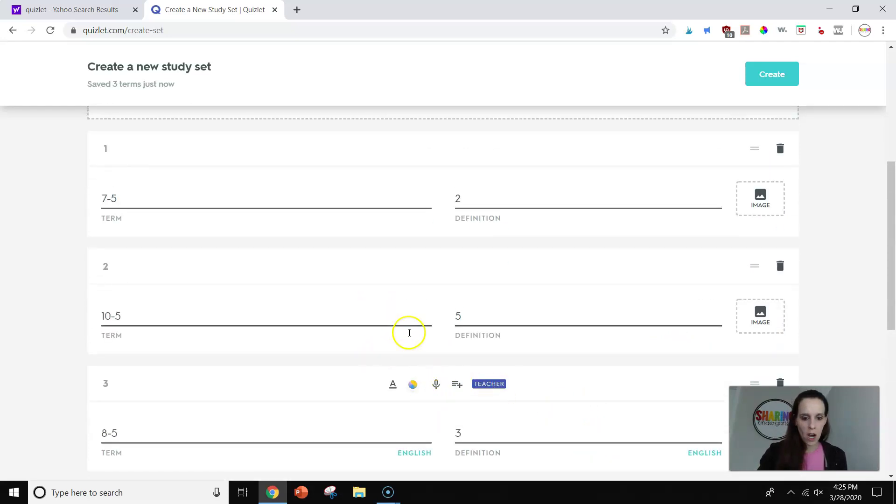
Set English as the language for card 2's term and card 1's term and definition.
click(409, 319)
click(414, 334)
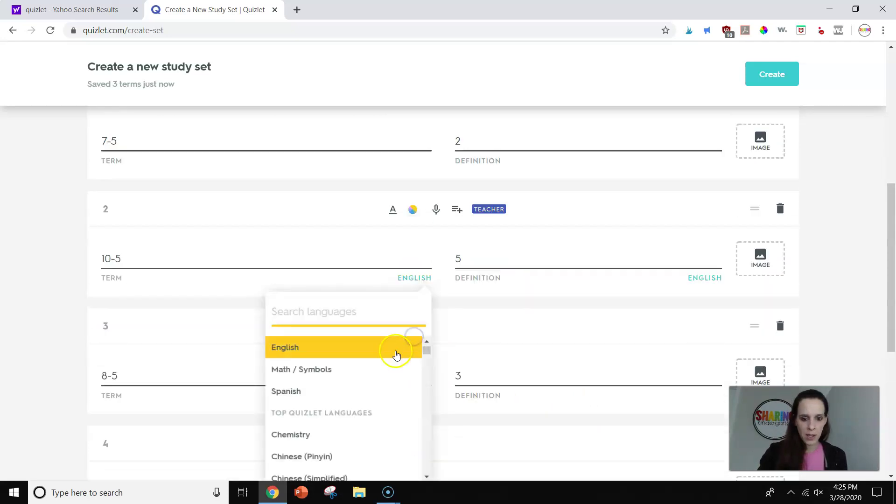
click(396, 351)
click(410, 150)
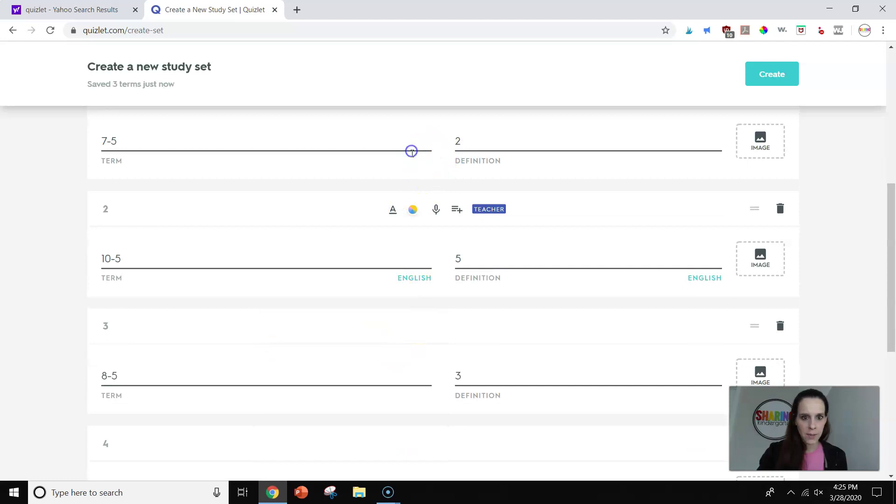
click(423, 161)
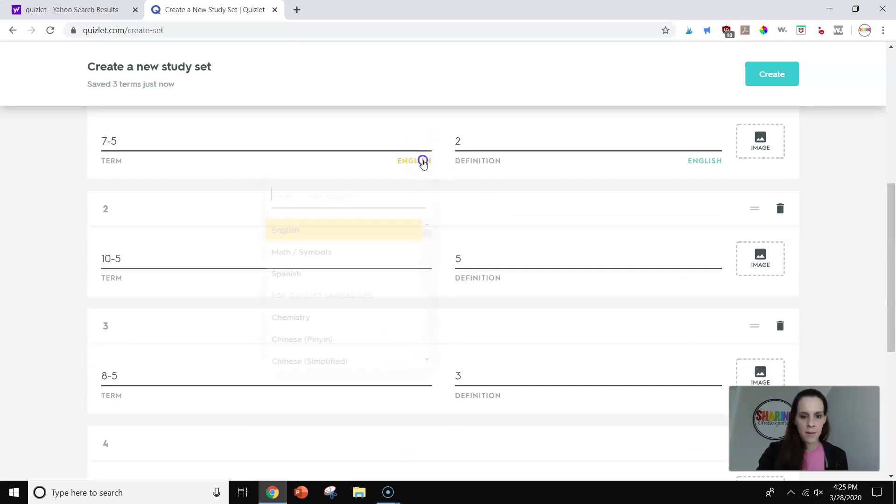
click(376, 233)
click(711, 141)
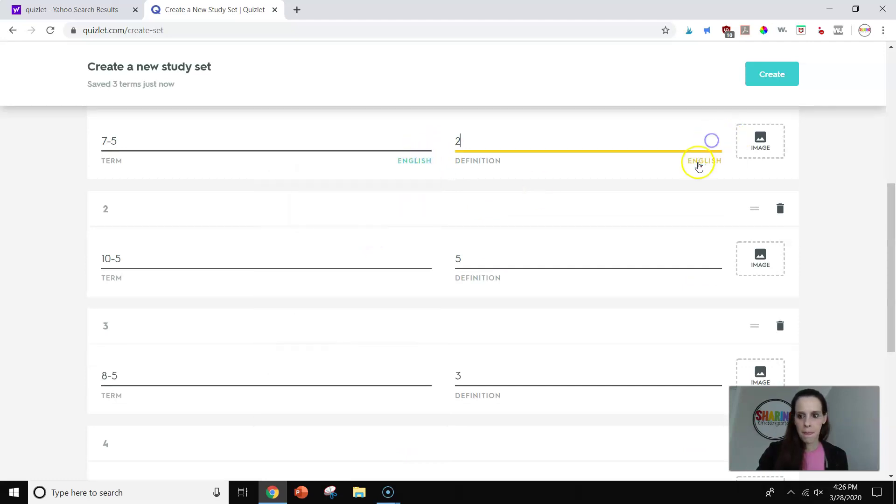
click(699, 164)
click(624, 230)
click(542, 259)
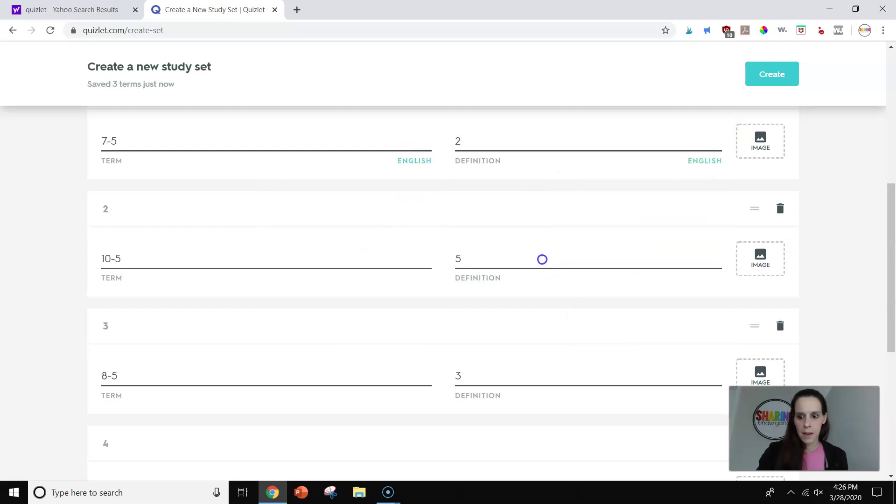
click(698, 278)
click(812, 279)
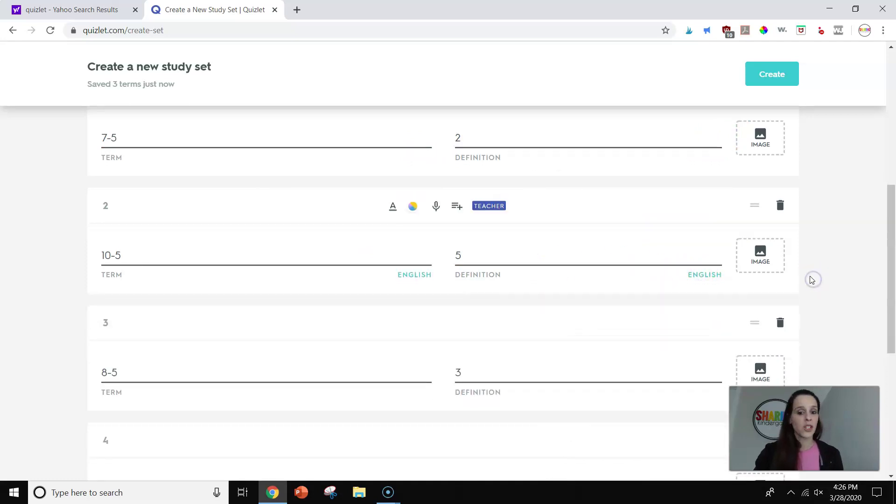
scroll(810, 279, down, 5)
scroll(809, 279, down, 3)
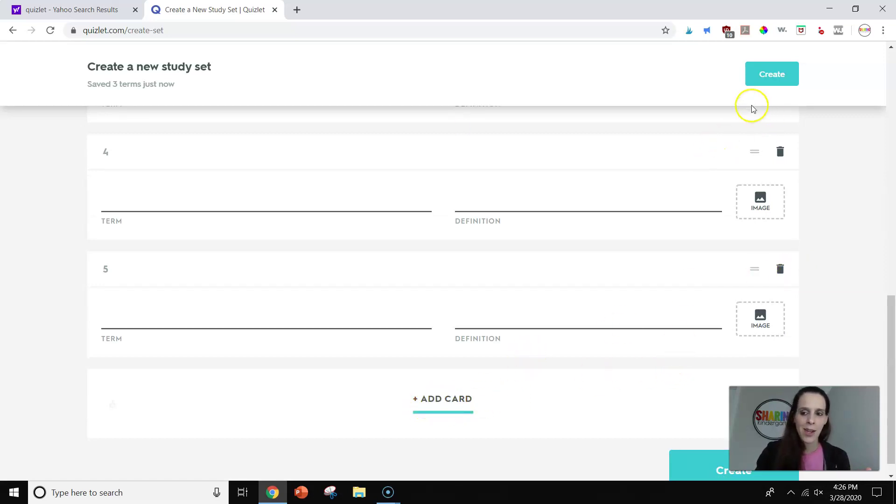
Create the 3-card 'Subtraction with sets of 5' set and dismiss the 'Nice set! Ready to share it?' prompt.
click(766, 82)
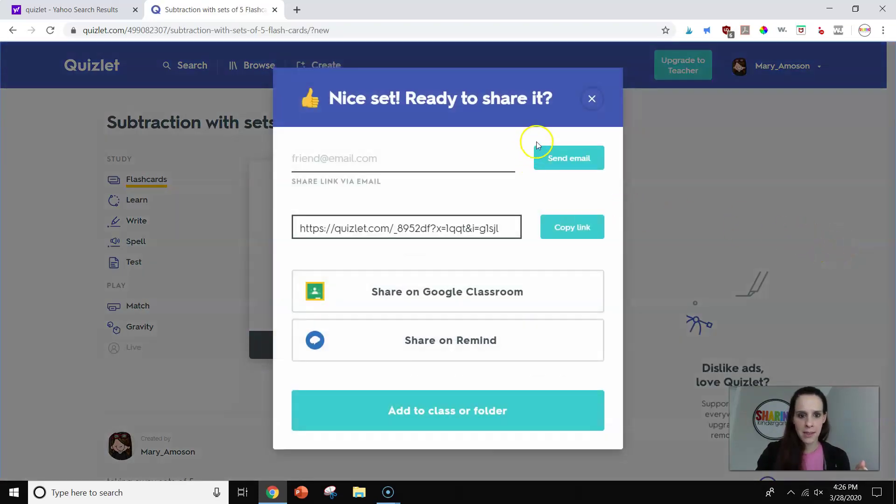
click(585, 107)
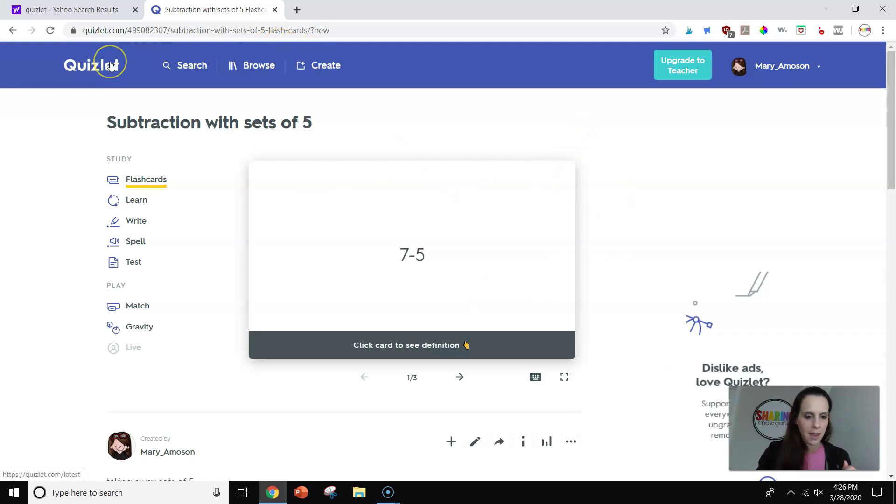
click(259, 66)
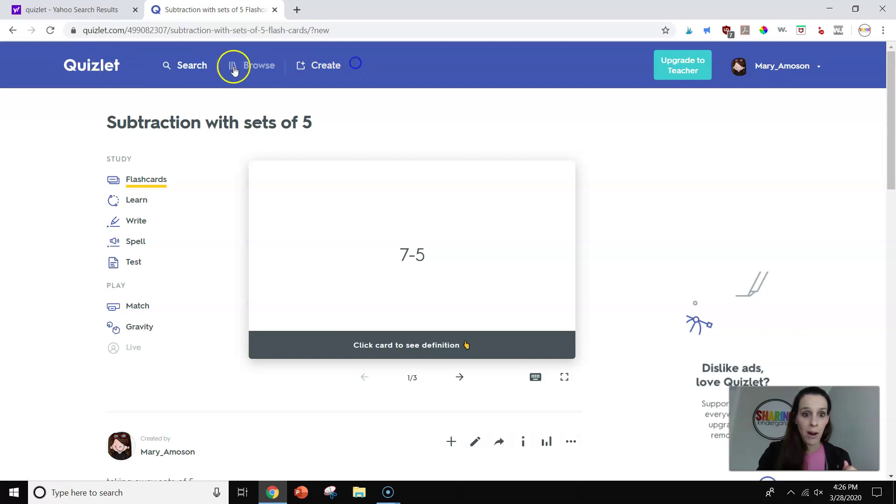
From the home page's Sets list, reopen the 3-term 'Subtraction with sets of 5' set and look over its actions.
click(109, 68)
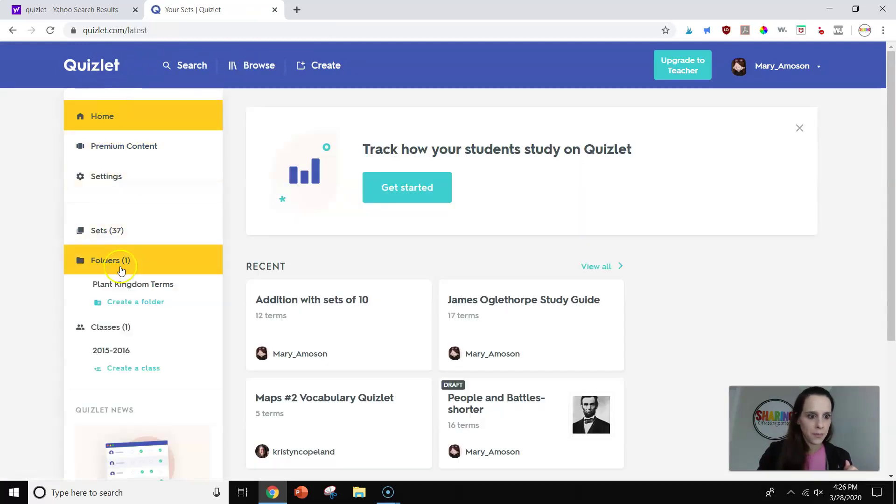
click(118, 230)
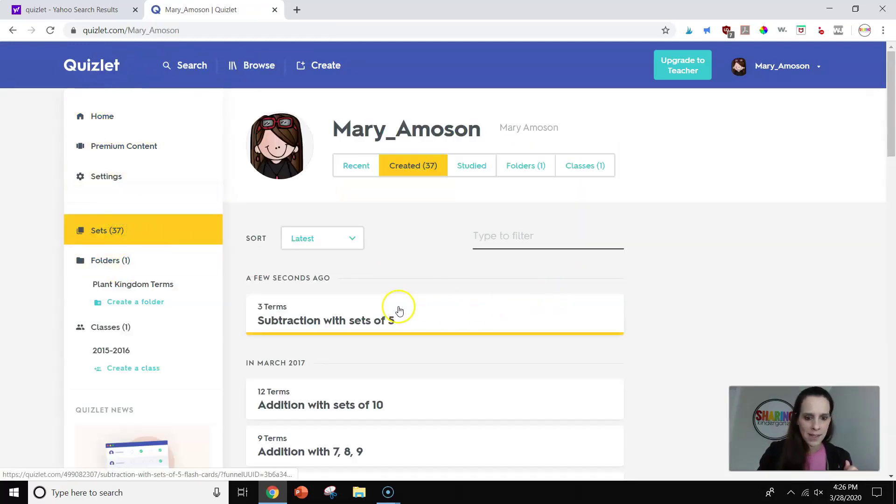
click(375, 325)
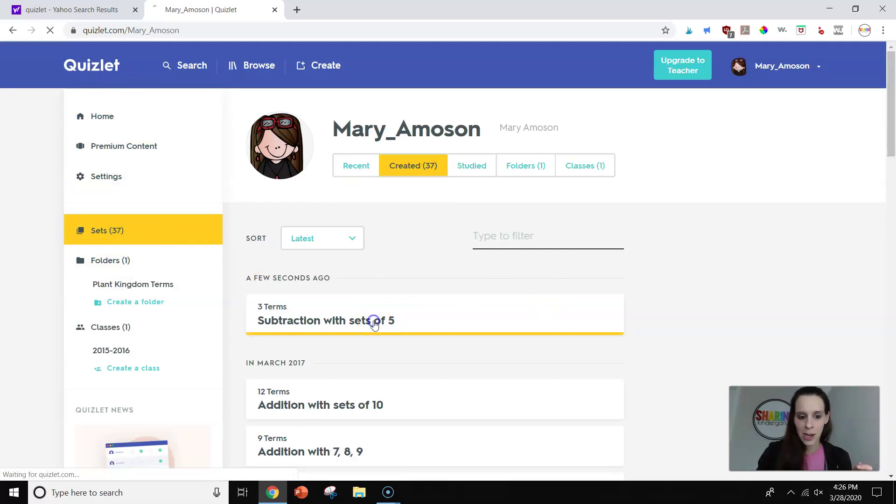
click(409, 336)
scroll(574, 410, down, 3)
click(571, 323)
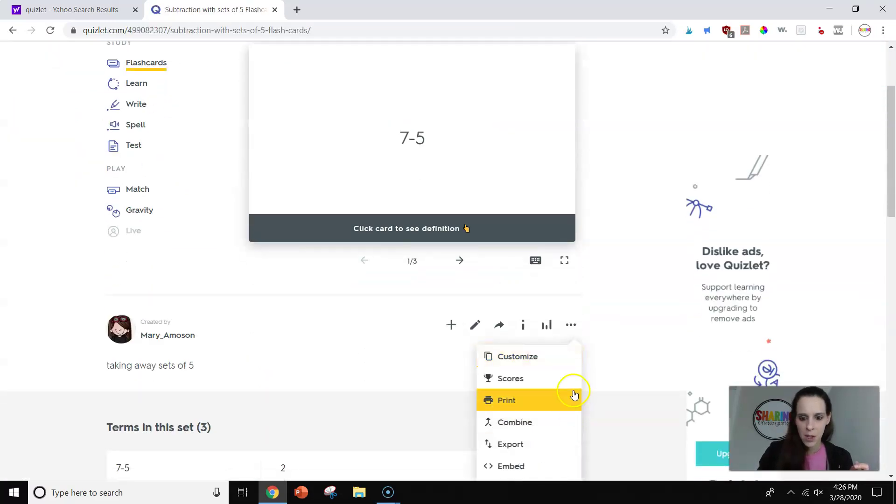
scroll(607, 327, down, 1)
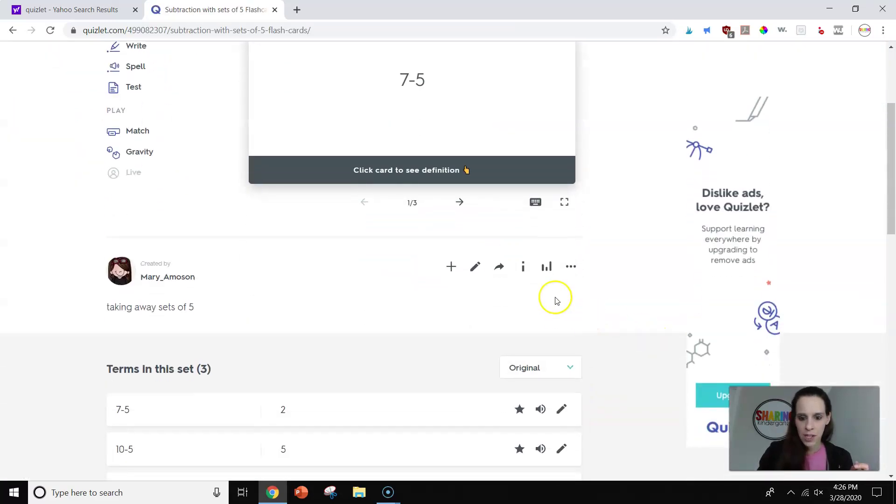
Look through the set's Share this set options, the e-mail field and link, then close them.
click(498, 265)
click(445, 159)
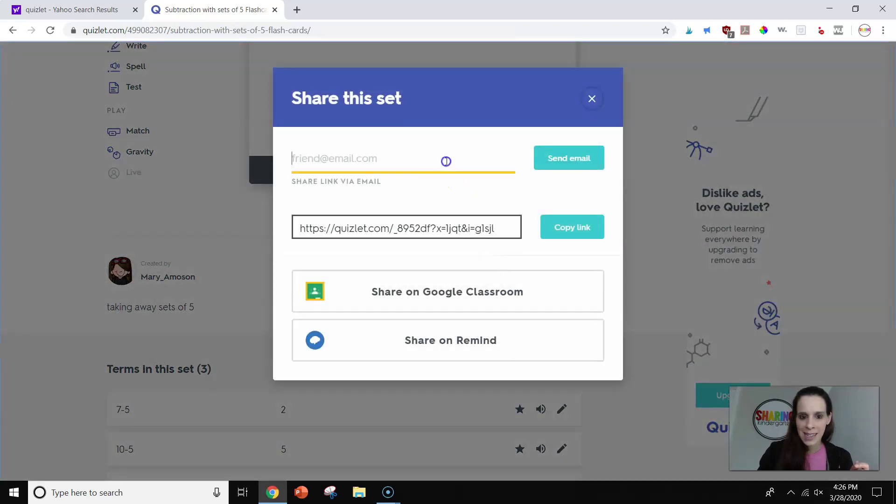
click(506, 230)
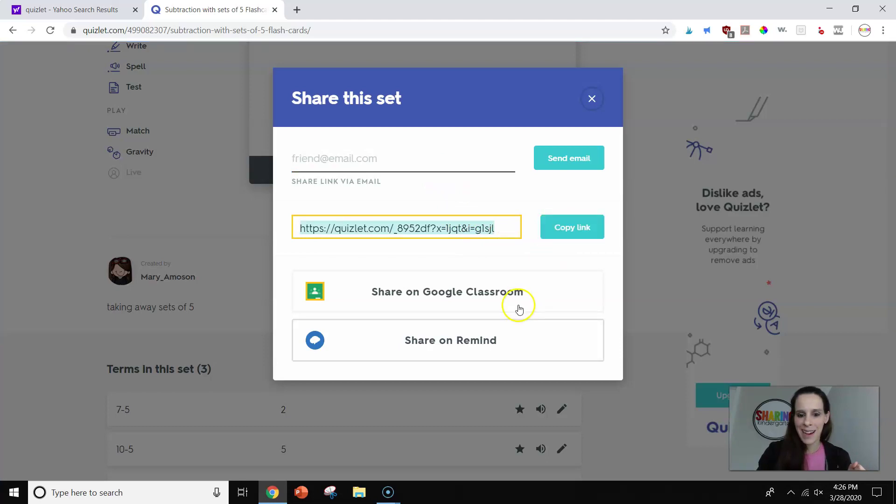
click(522, 343)
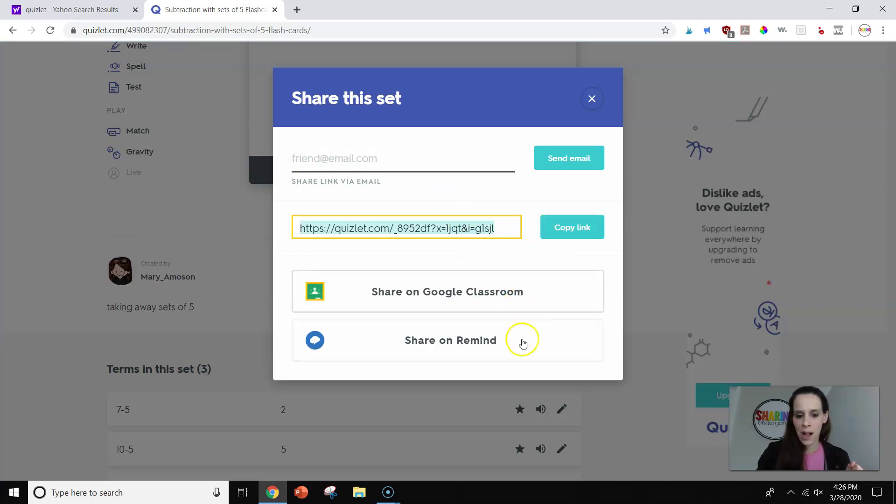
click(592, 95)
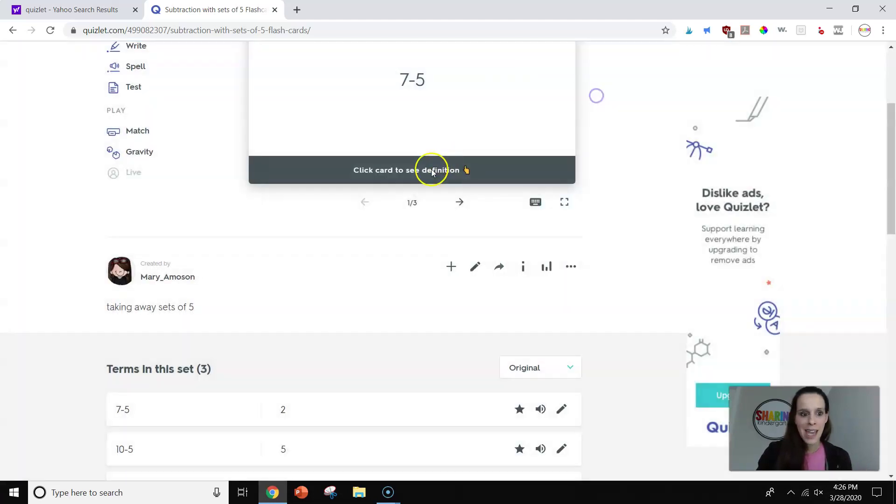
scroll(224, 182, up, 1)
scroll(223, 182, up, 2)
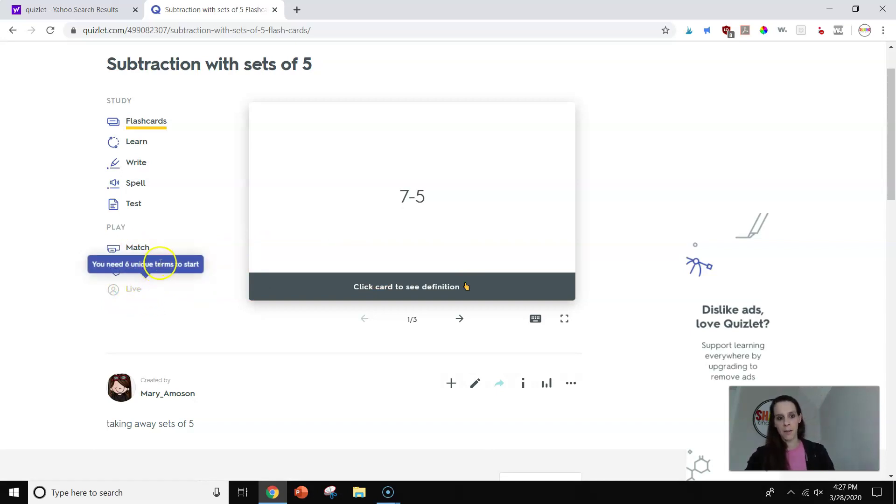
Copy the subtraction set's share link and return to its flashcards page.
click(507, 380)
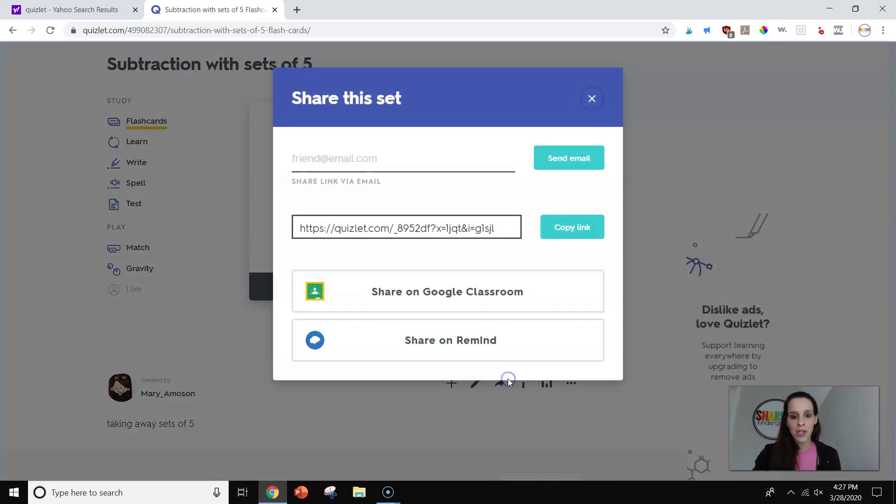
click(582, 226)
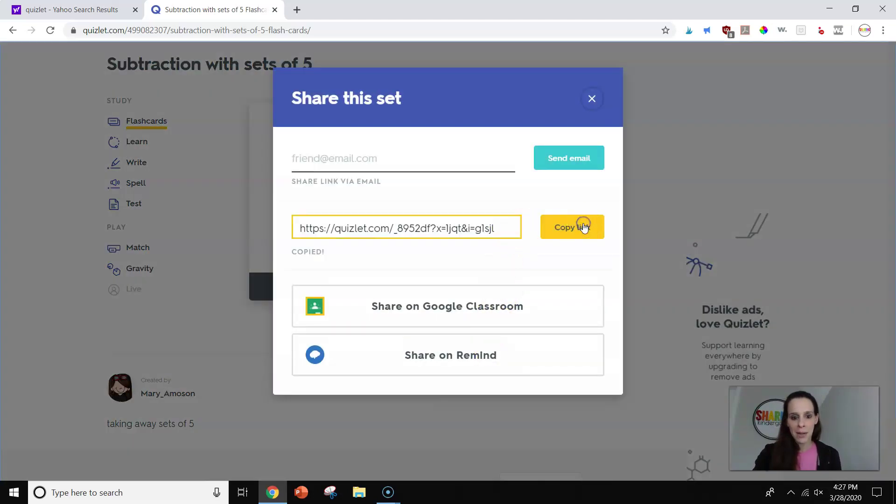
click(62, 265)
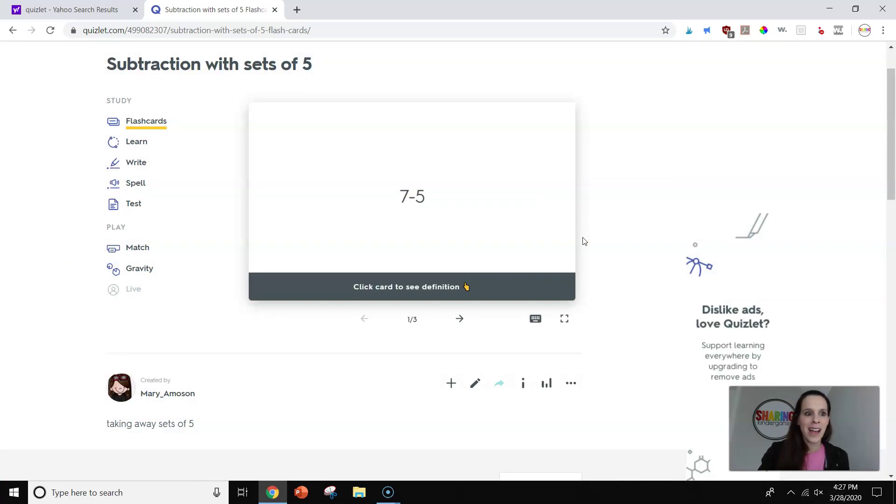
scroll(226, 202, up, 2)
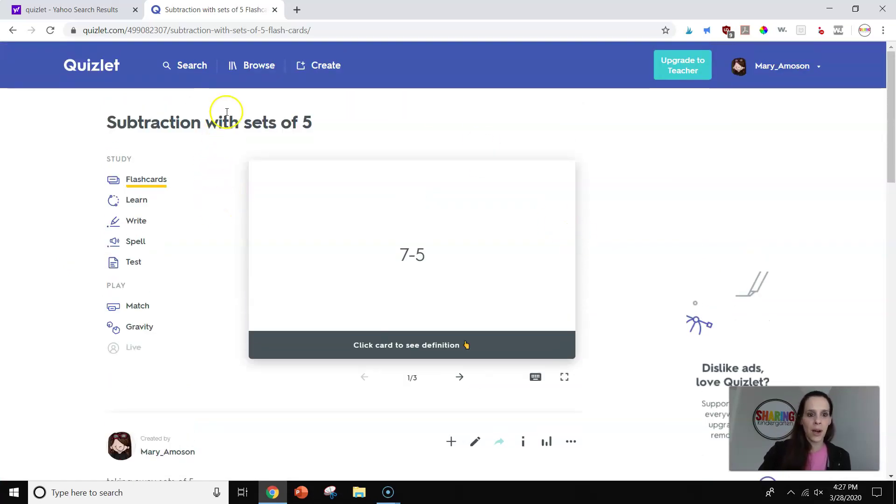
Browse the subjects list to the Languages and then English topic pages.
click(272, 68)
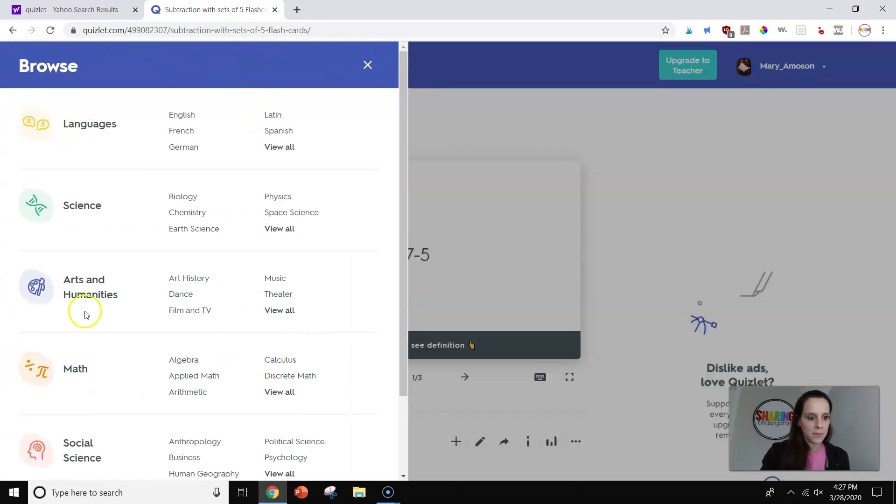
click(86, 125)
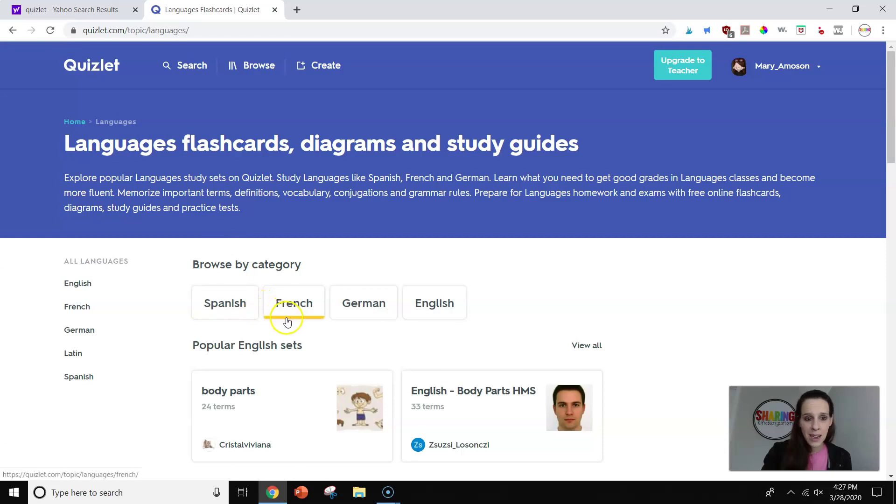
scroll(322, 220, down, 3)
scroll(308, 228, down, 2)
scroll(285, 225, up, 4)
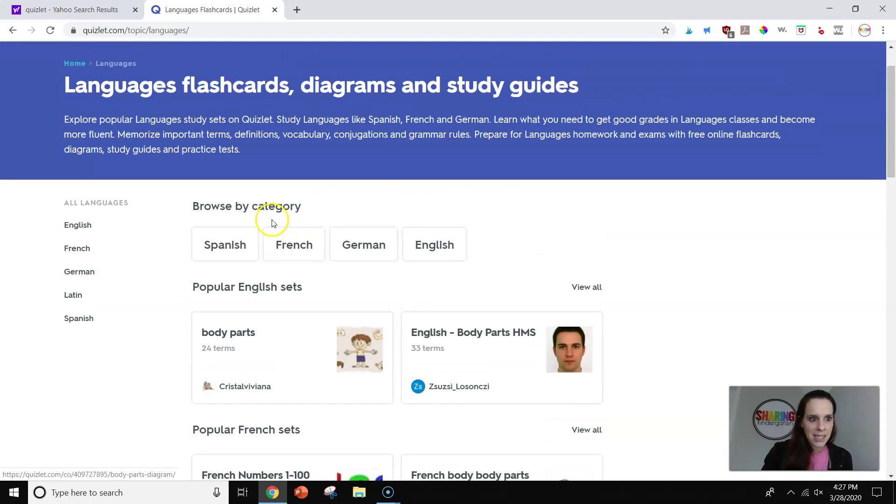
click(86, 229)
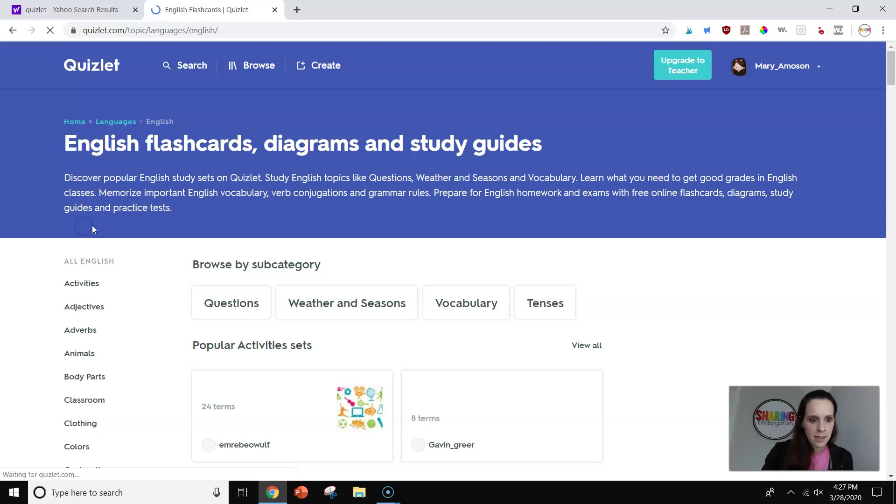
scroll(369, 328, down, 1)
scroll(372, 330, up, 2)
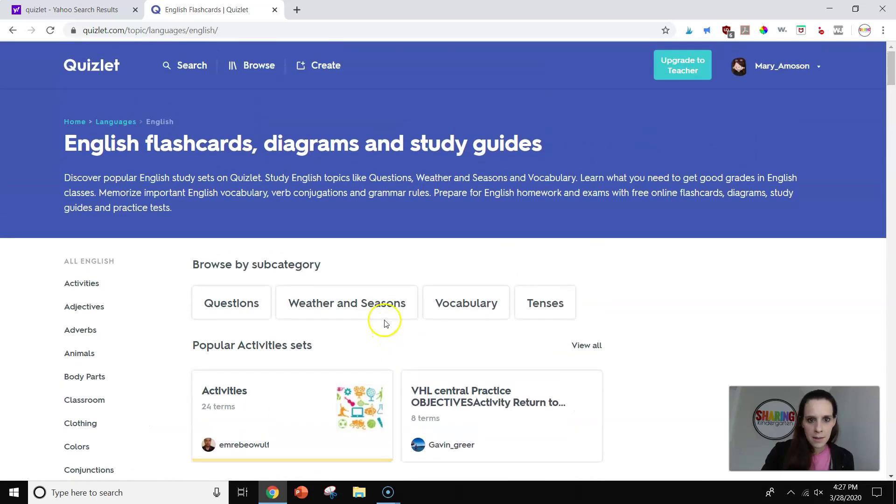
Search Quizlet for 'rhyming' study sets.
click(176, 68)
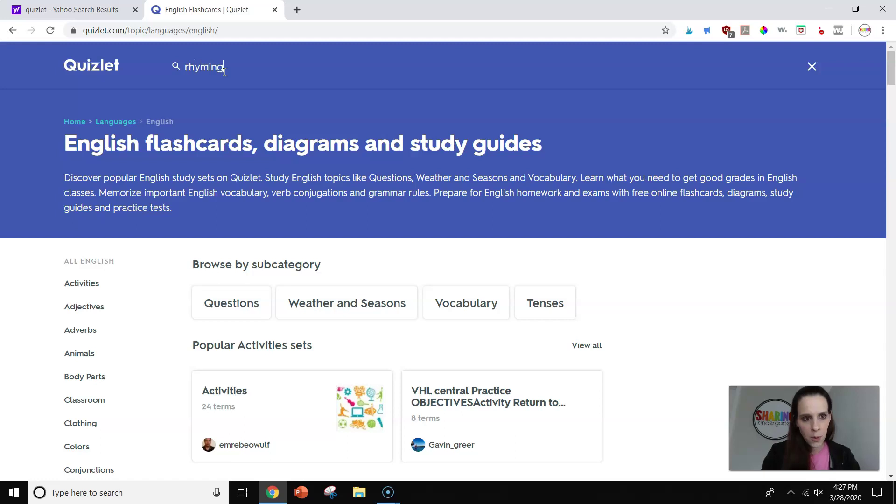
text(rhyming)
key(Return)
click(393, 293)
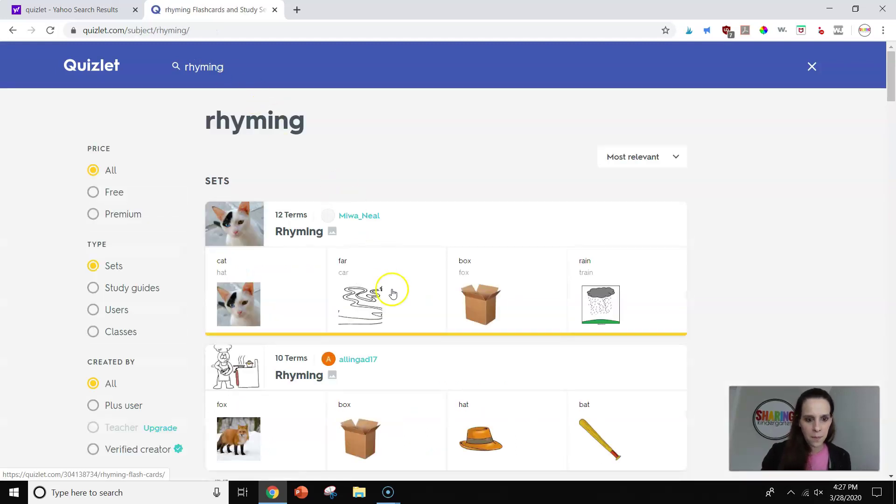
scroll(393, 293, down, 2)
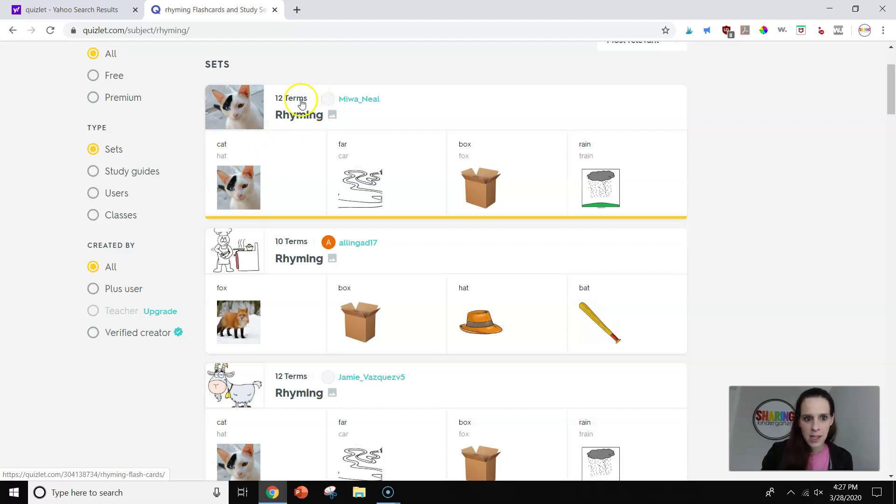
click(301, 104)
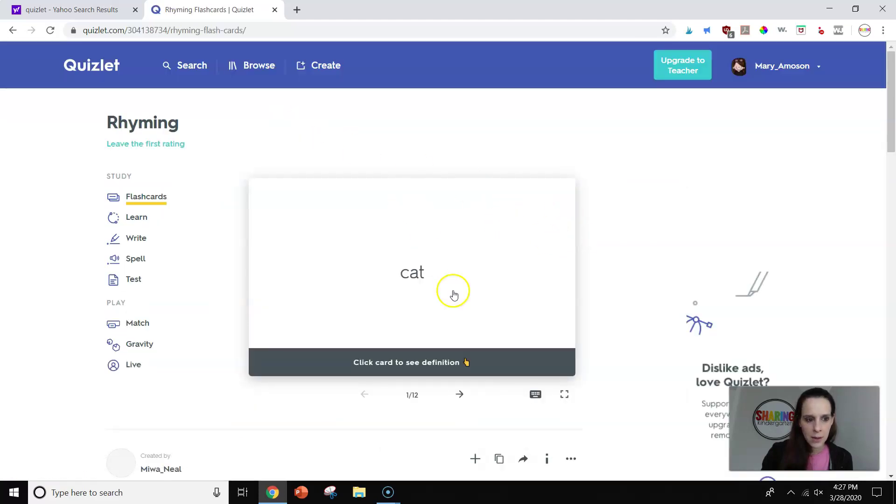
click(458, 394)
click(457, 394)
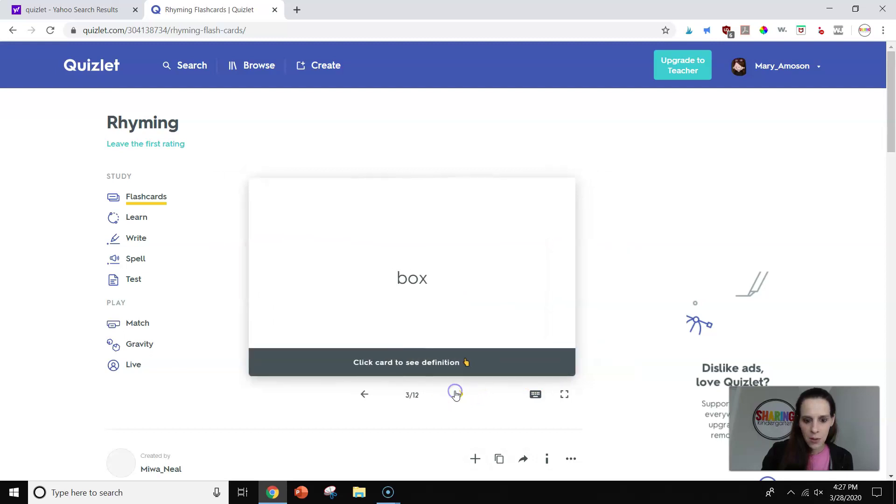
click(456, 394)
click(457, 395)
click(457, 394)
click(458, 395)
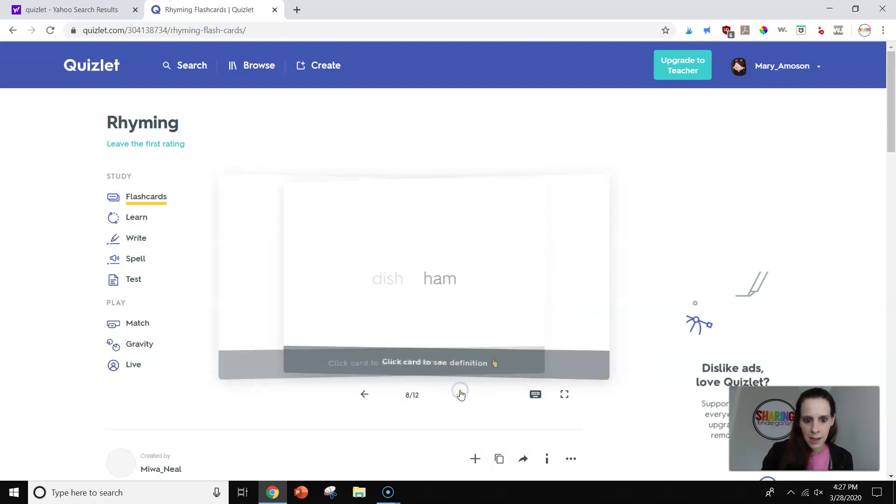
click(459, 395)
click(460, 394)
click(460, 395)
click(461, 394)
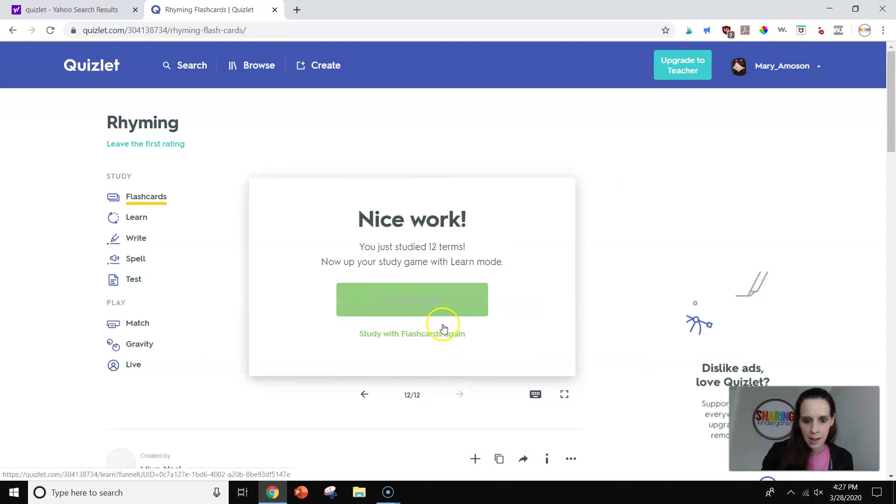
scroll(523, 394, down, 3)
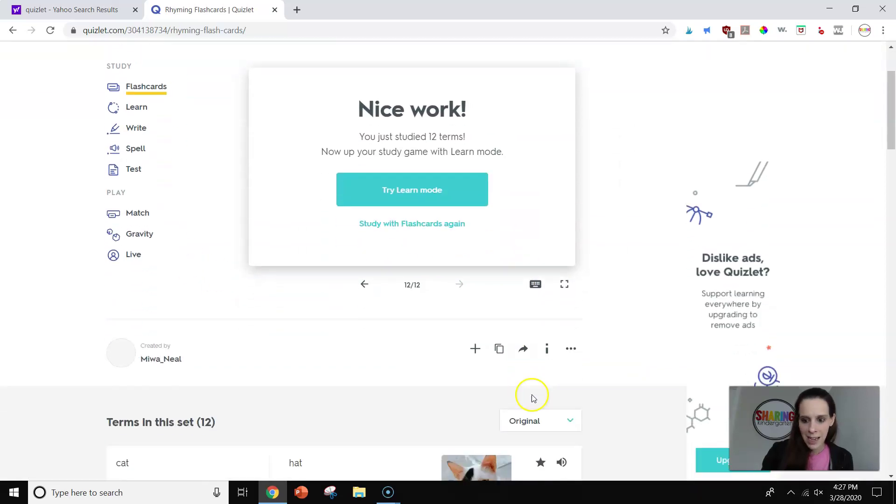
scroll(540, 397, down, 5)
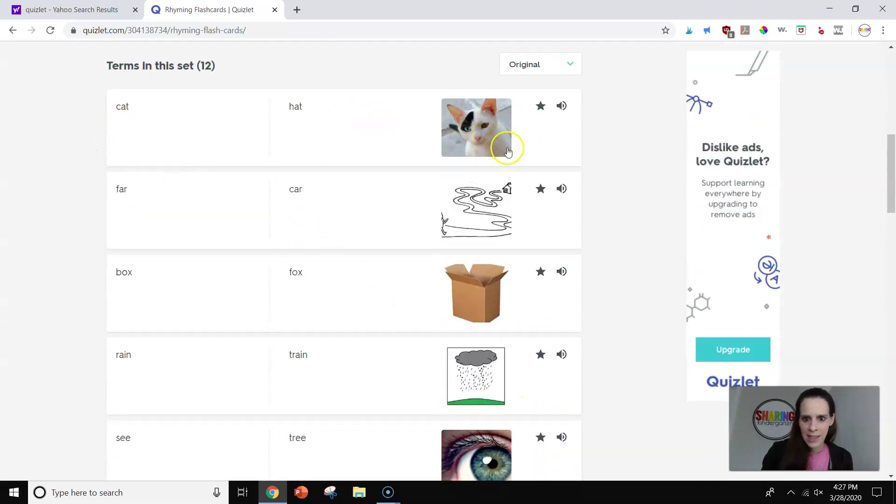
scroll(577, 293, down, 19)
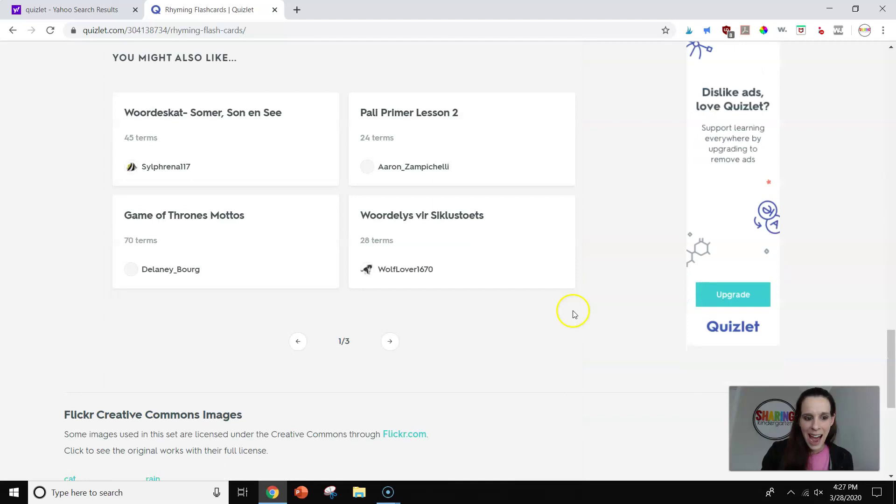
scroll(573, 312, up, 5)
scroll(569, 321, up, 20)
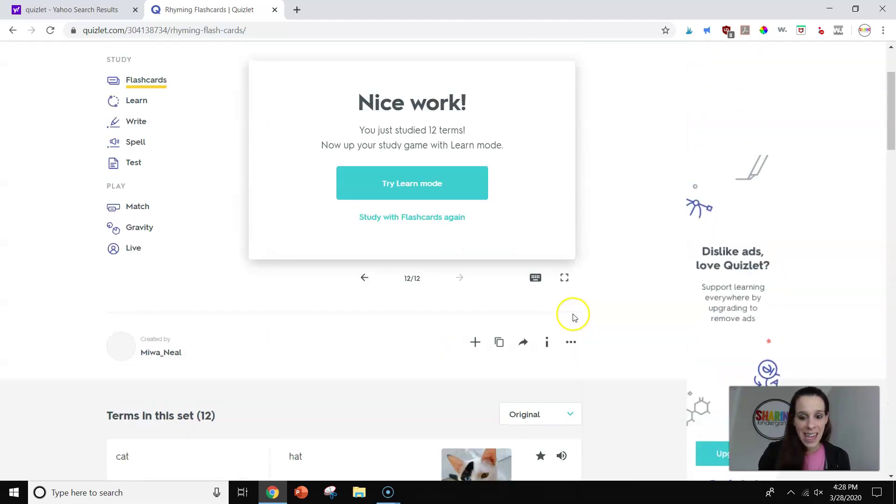
click(571, 342)
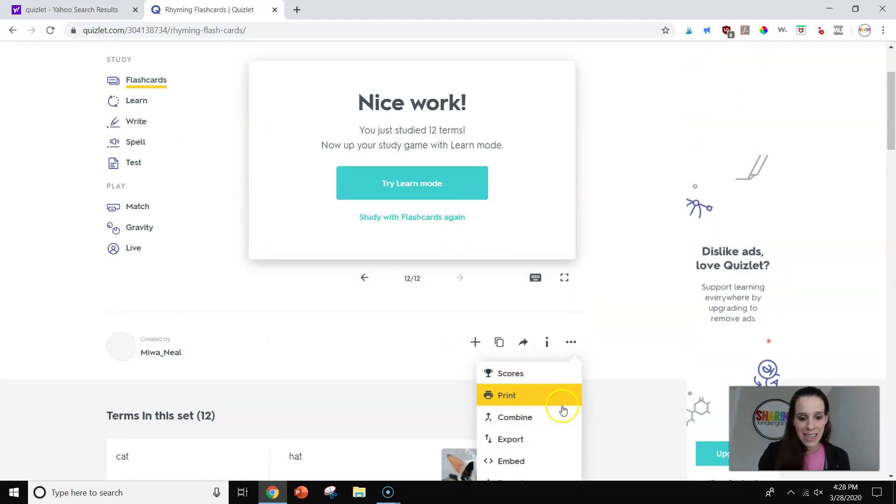
click(626, 398)
click(570, 416)
click(569, 418)
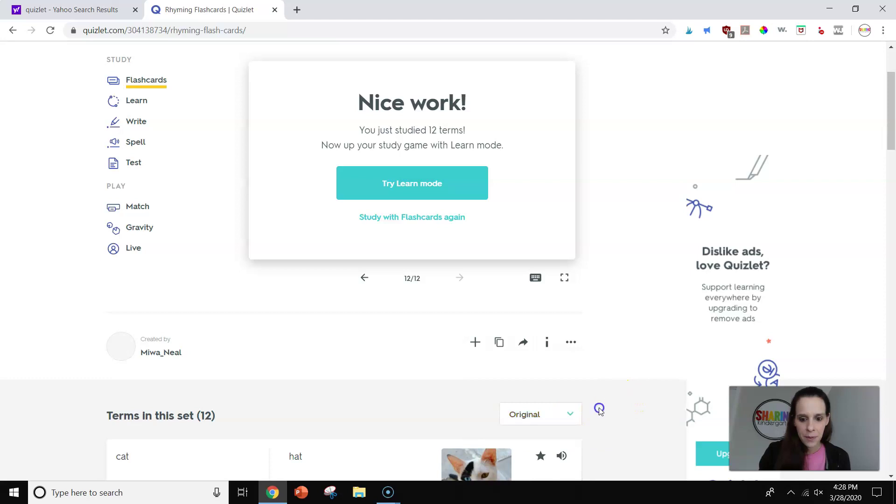
scroll(392, 341, up, 3)
scroll(355, 322, down, 20)
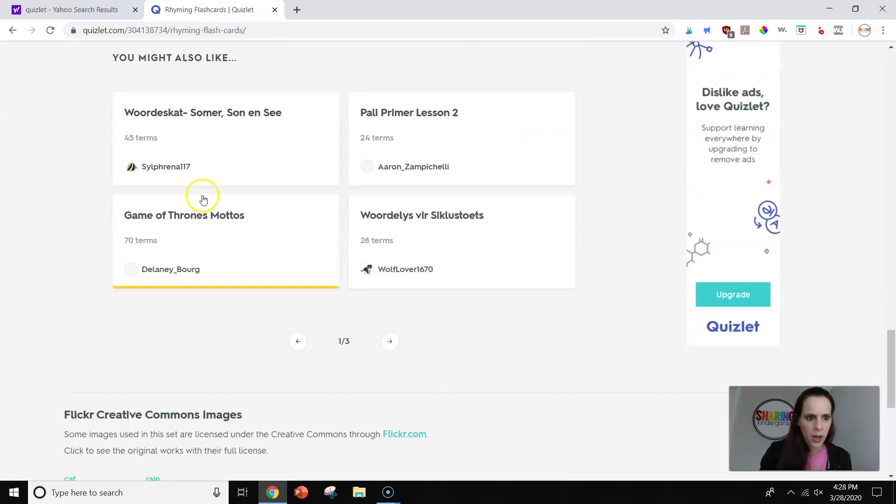
scroll(439, 201, up, 5)
scroll(551, 210, up, 15)
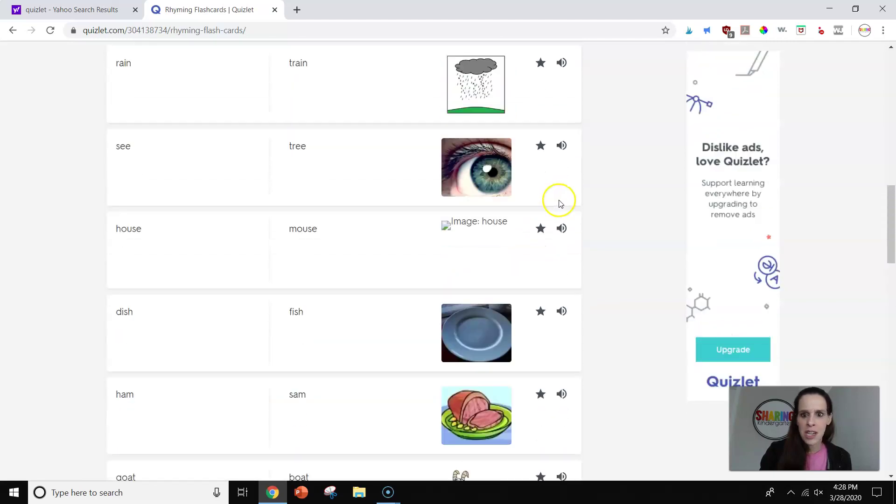
click(12, 30)
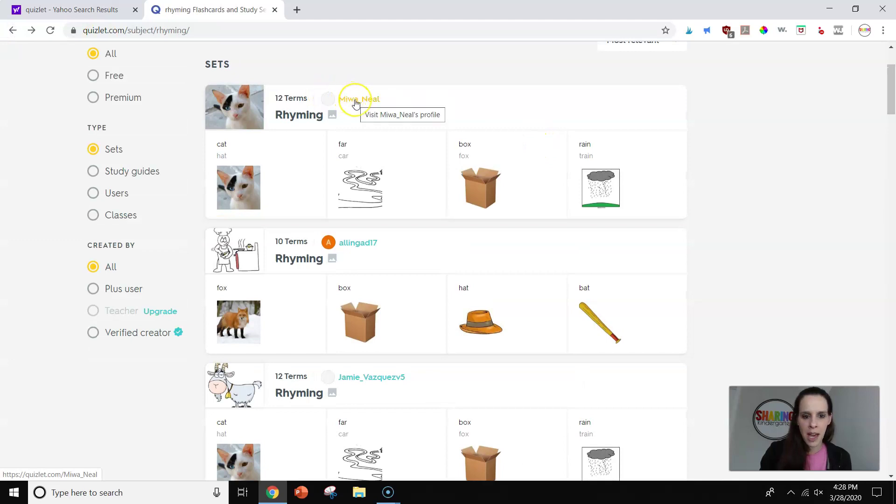
Go back to the Quizlet home page, with the 12-term Rhyming set now first among recent sets.
click(356, 101)
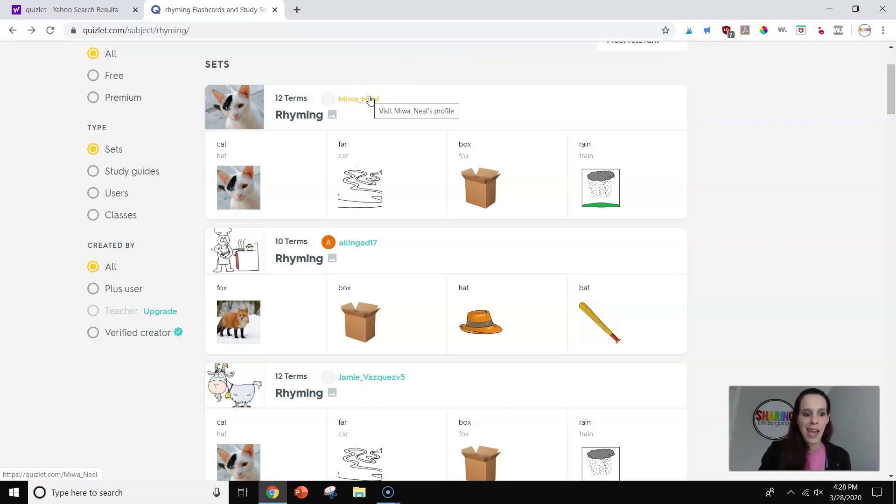
scroll(374, 100, up, 3)
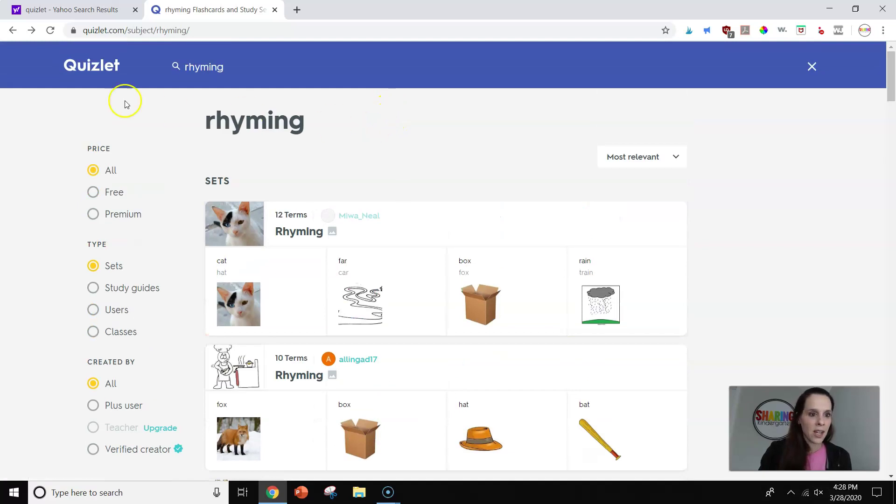
click(113, 80)
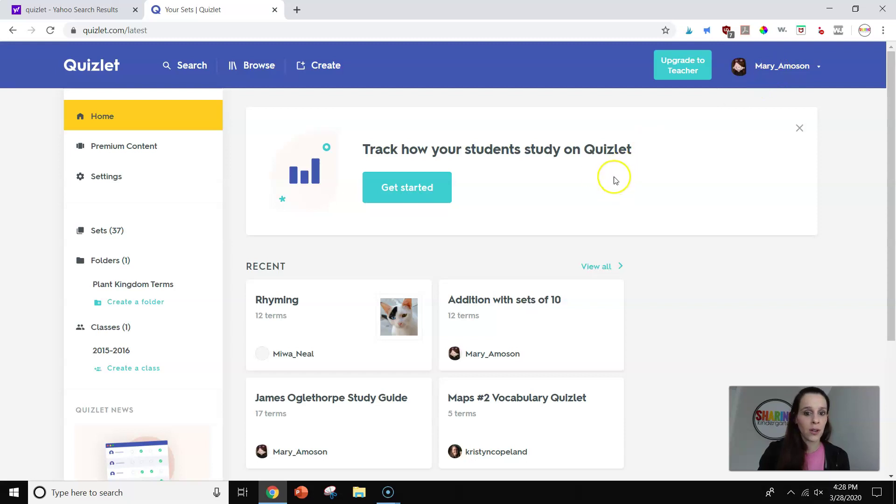
Show your profile's 37 created sets, with 'Subtraction with sets of 5' (3 terms) listed first.
scroll(538, 342, down, 1)
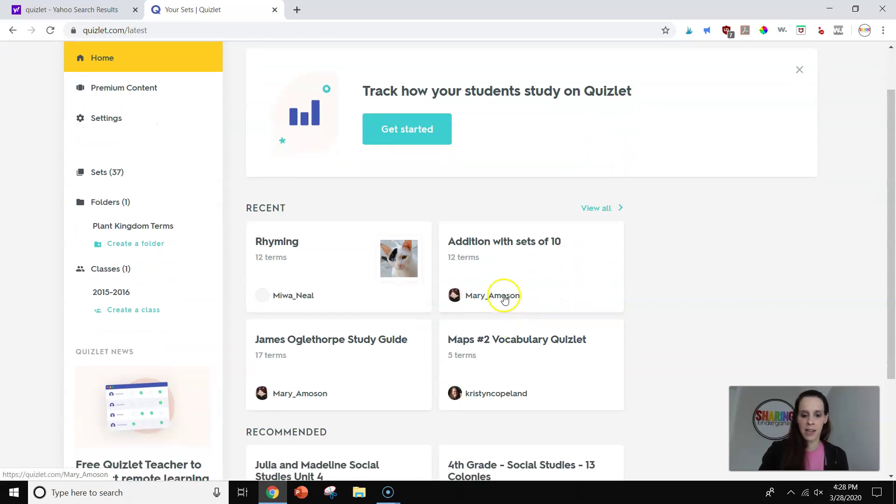
click(504, 298)
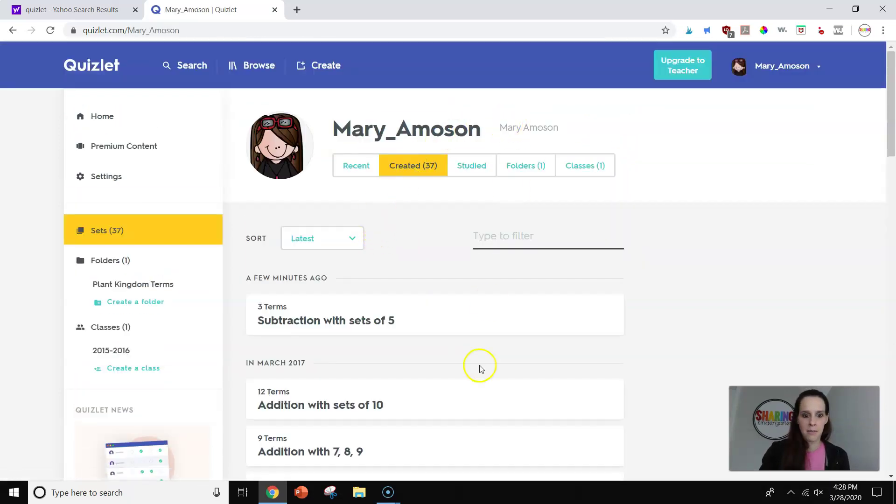
scroll(480, 366, down, 4)
scroll(473, 355, down, 4)
scroll(476, 354, up, 8)
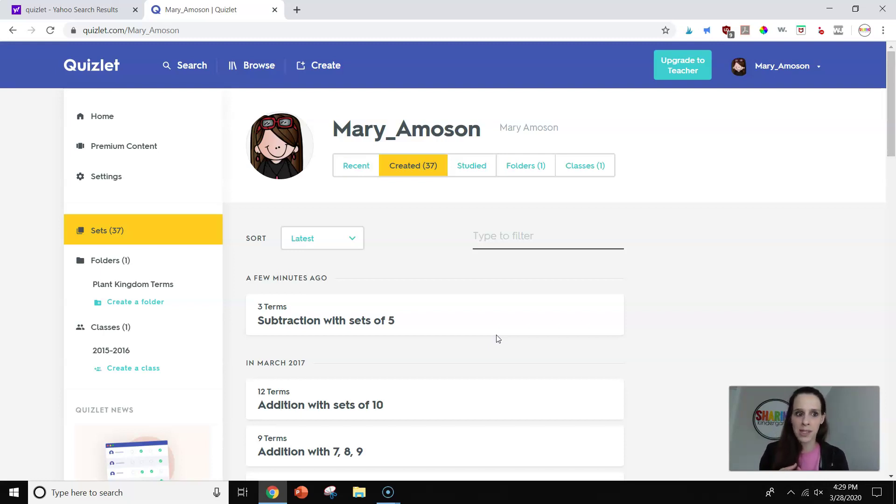
click(17, 490)
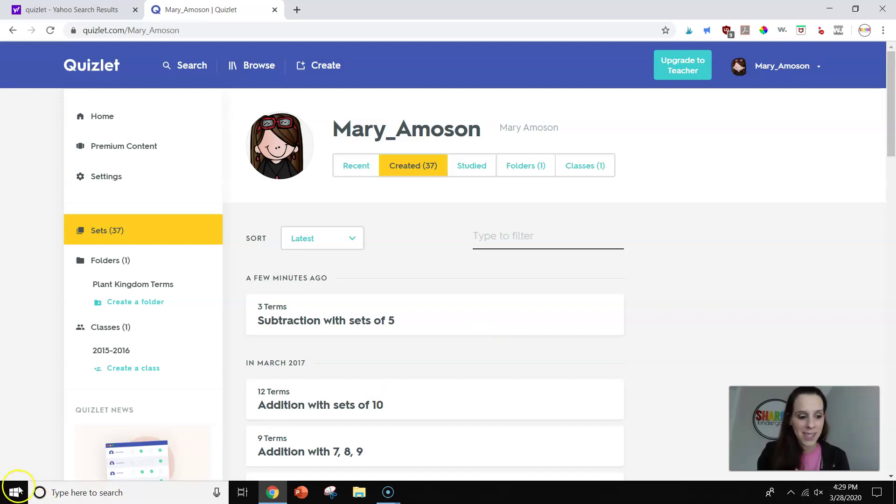